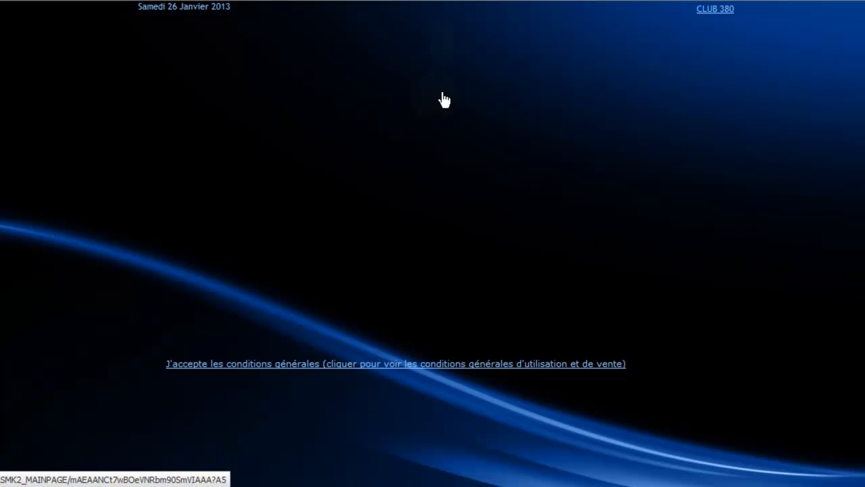
click(444, 100)
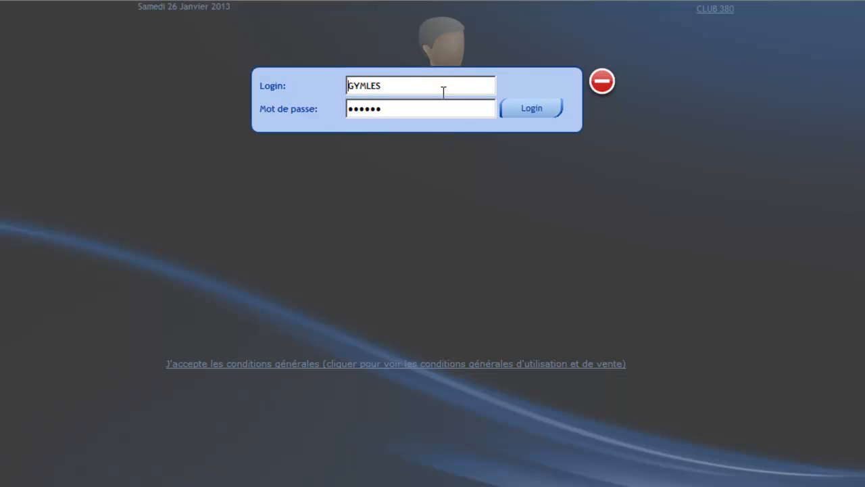
double_click(443, 92)
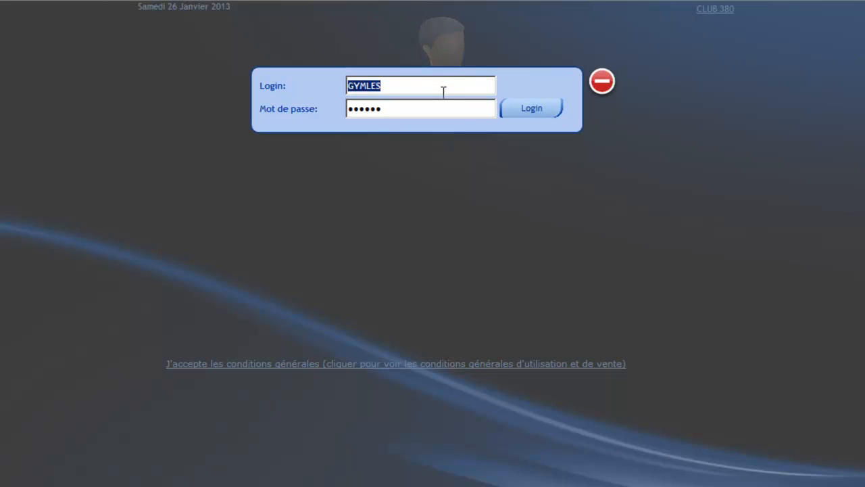
text(cL)
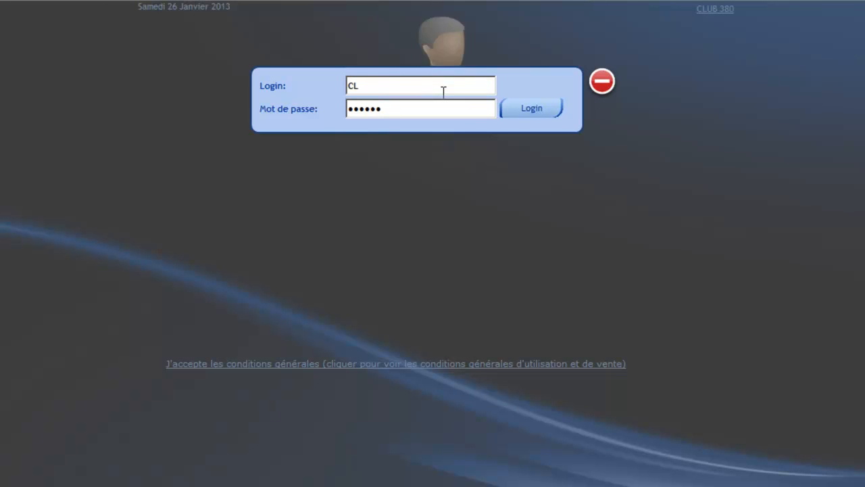
text(U380)
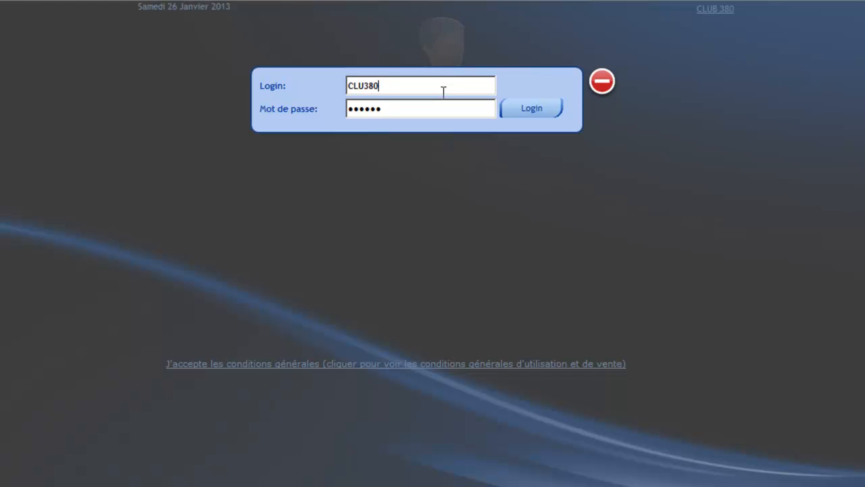
key(Tab)
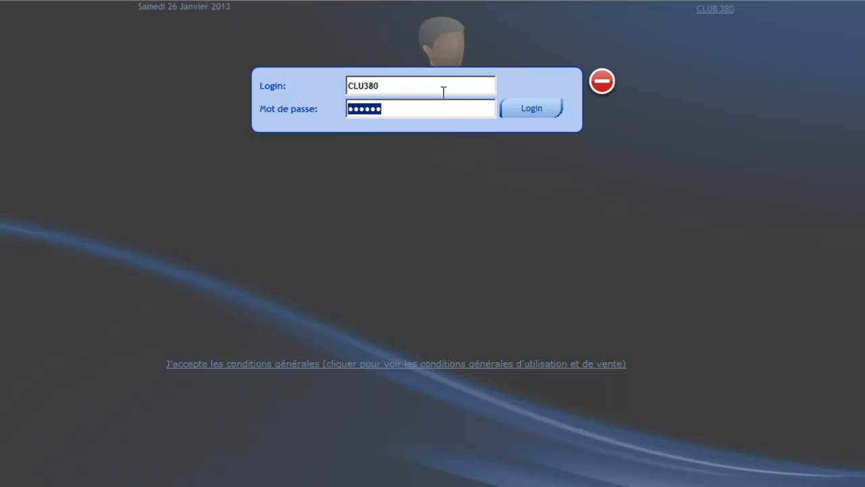
text(••••••)
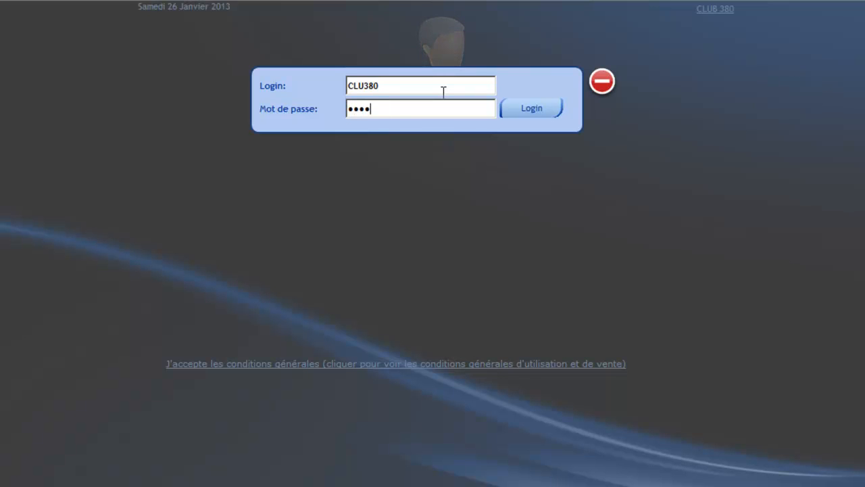
text(••)
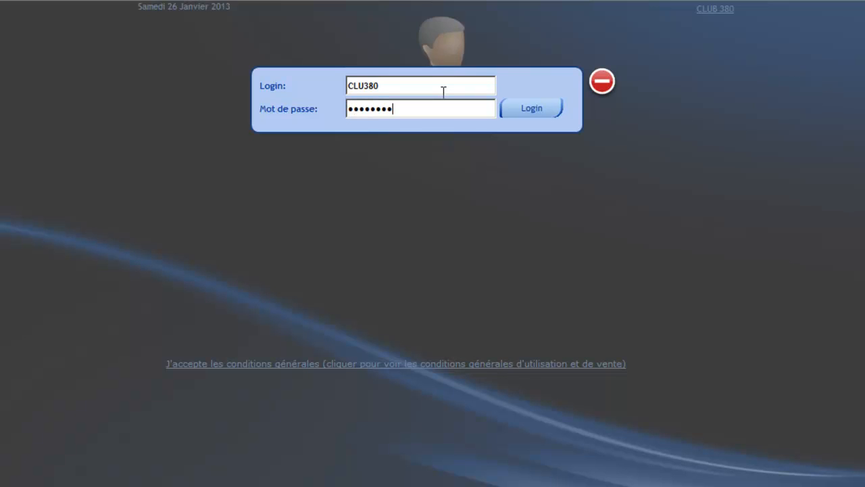
click(529, 119)
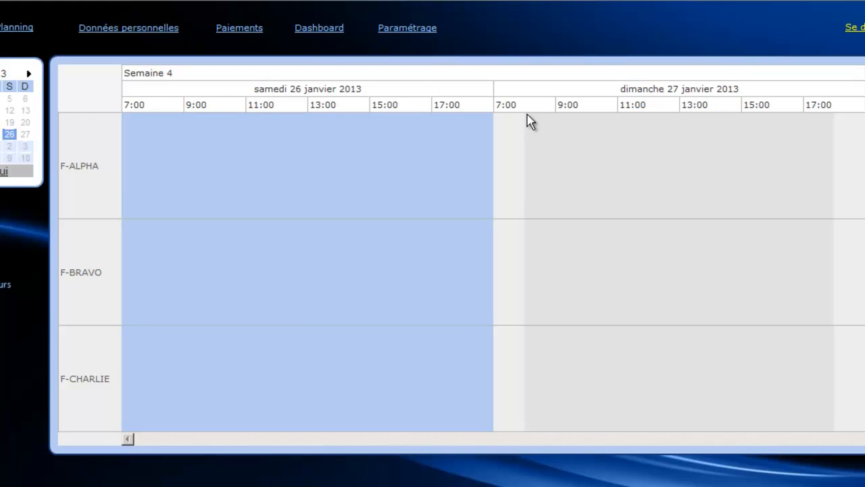
Go to the resources in the planning settings and load the F-ALPHA resource.
click(409, 28)
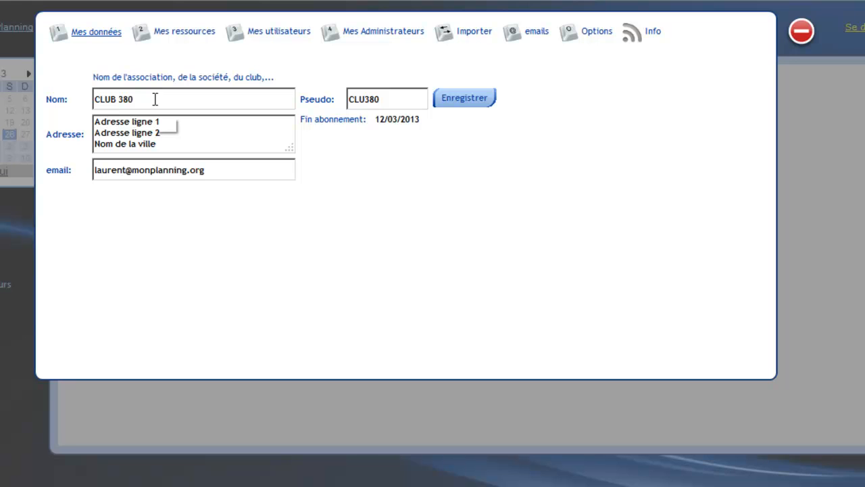
click(190, 34)
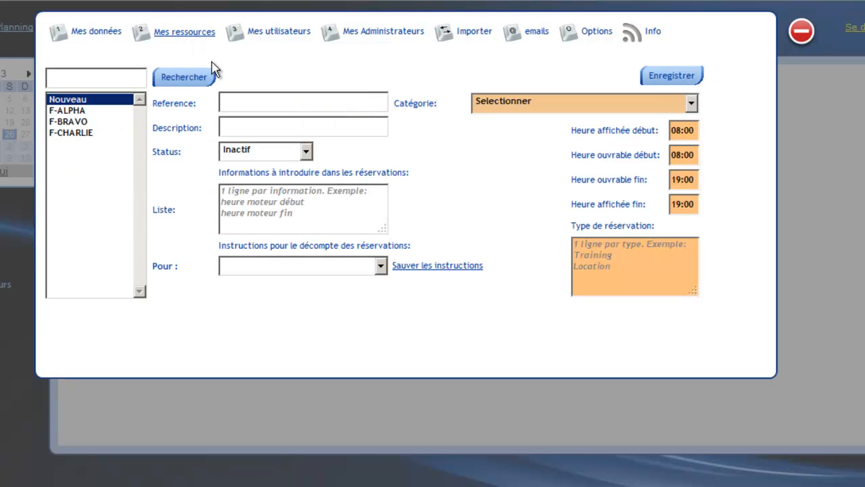
click(79, 109)
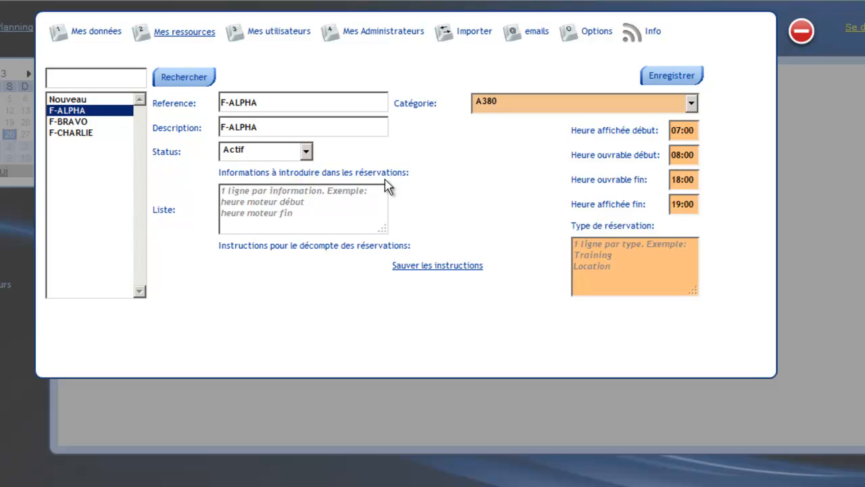
List H.MOTEUR.DEBUT and H.MOTEUR.FIN, one per line, as the information to enter in F-ALPHA reservations.
click(313, 206)
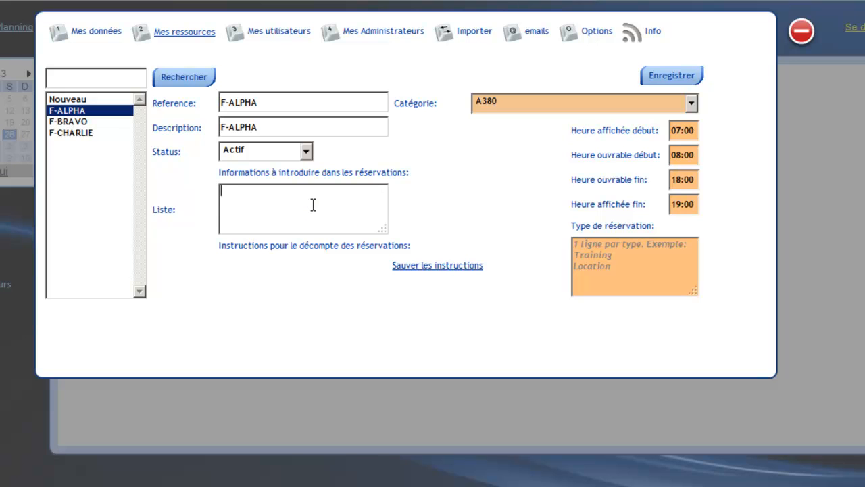
text(H.MOTEUR.DEBUT)
key(Return)
text(H.MOTEUR.FIN)
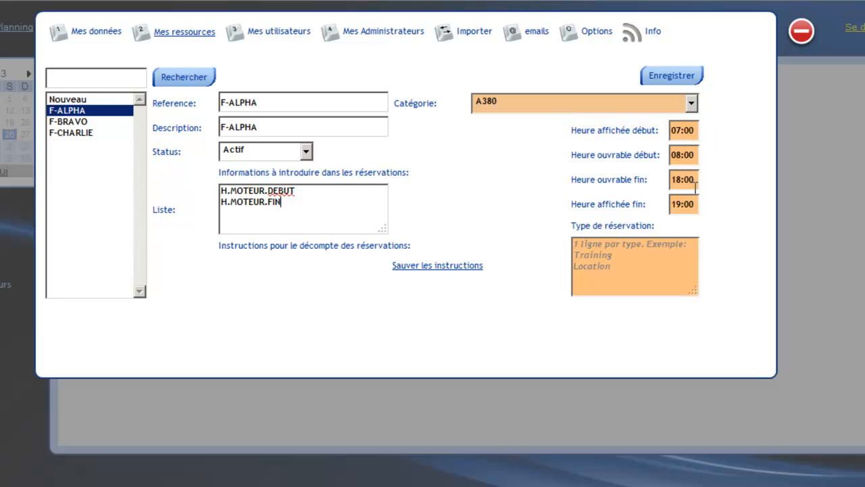
Define the reservation types Training, Location and Vol contrôle, one per line, and save the F-ALPHA resource.
click(663, 253)
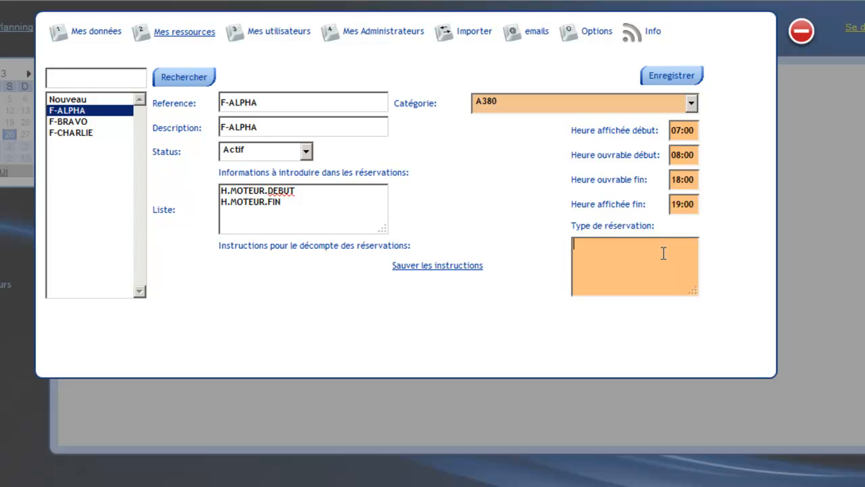
text(Training)
key(Return)
text(Location)
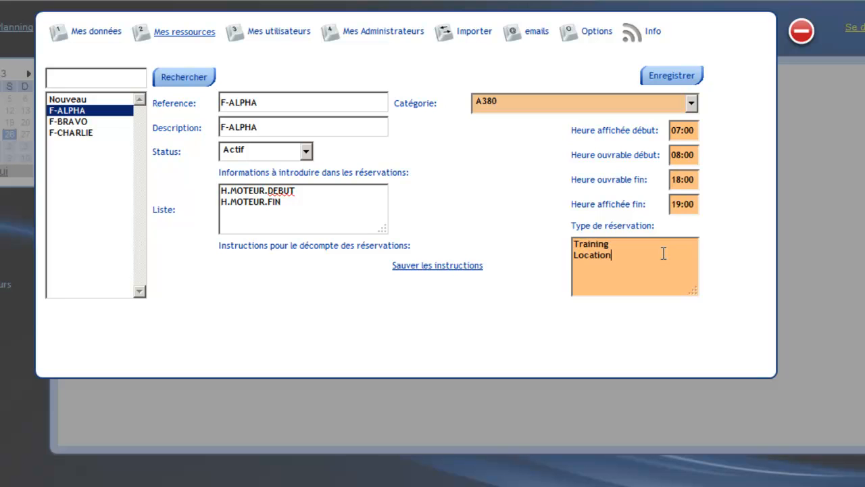
key(Return)
text(Vol contrôle)
click(671, 77)
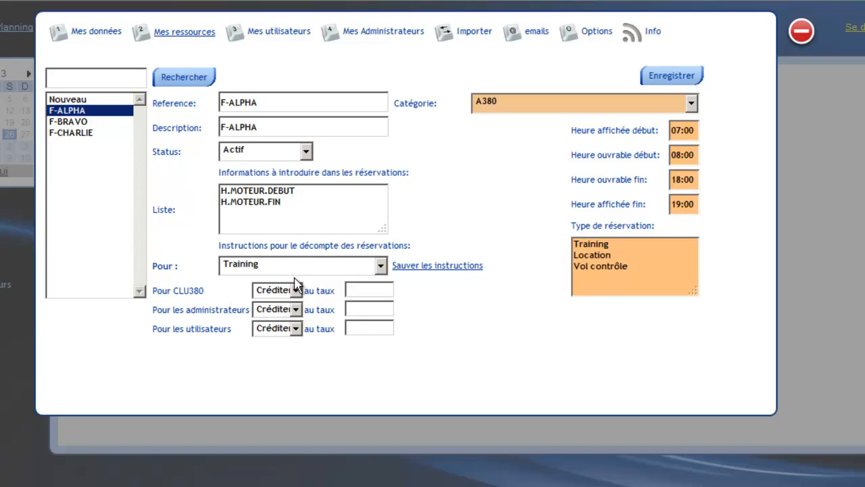
For F-ALPHA Training reservations, credit CLU380 at a rate of 15 000 € and the administrators at 150 €.
click(355, 290)
text(15)
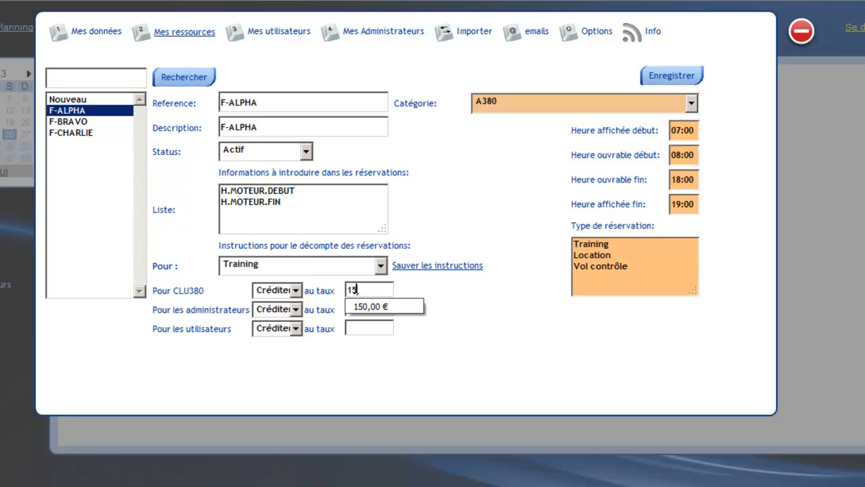
text( 000)
key(Tab)
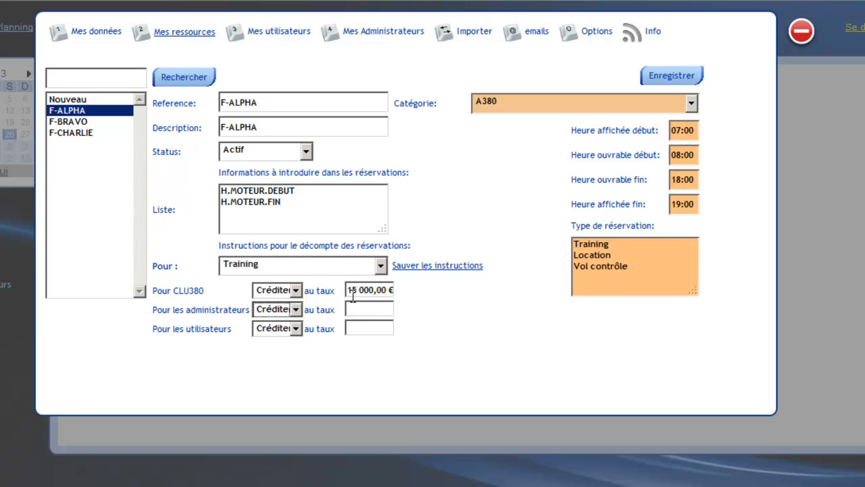
click(295, 310)
click(296, 311)
click(349, 310)
text(150)
key(Tab)
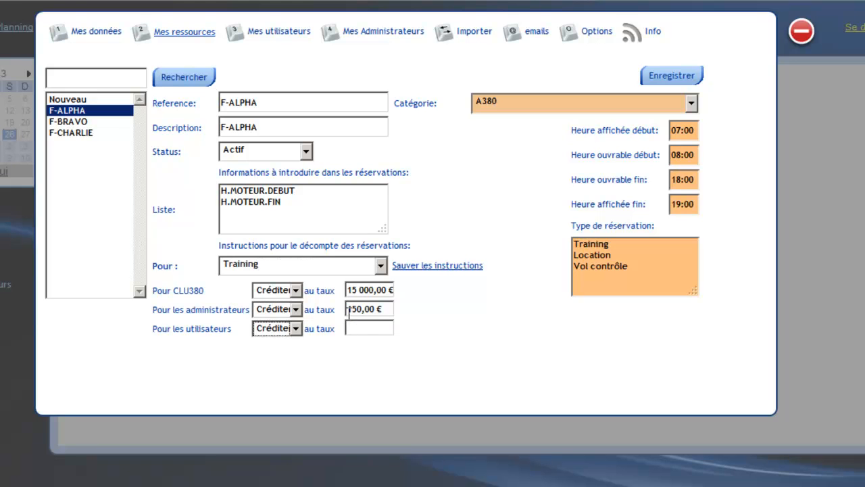
Debit the users at a rate of 15 000 € for F-ALPHA Training reservations and save the resource.
click(295, 328)
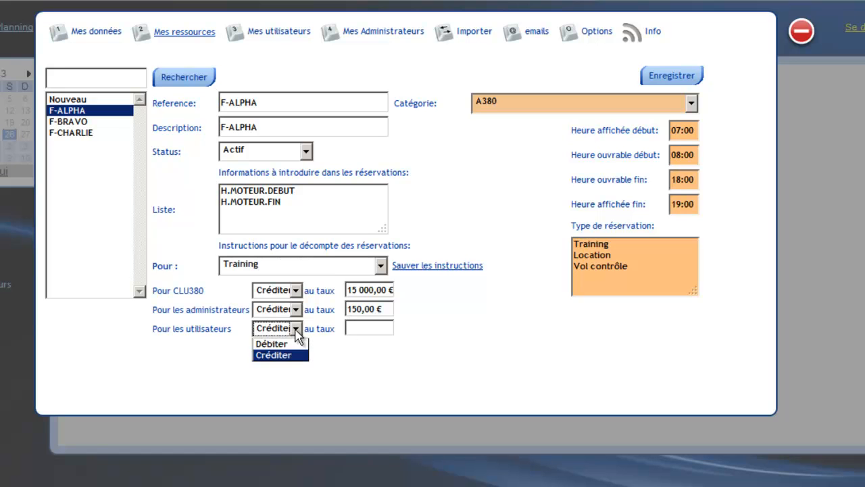
click(270, 343)
click(349, 329)
text(15000)
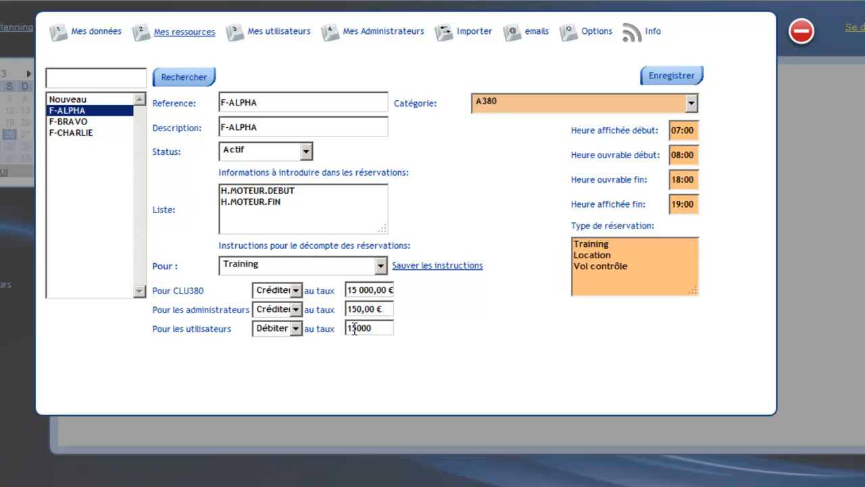
key(Tab)
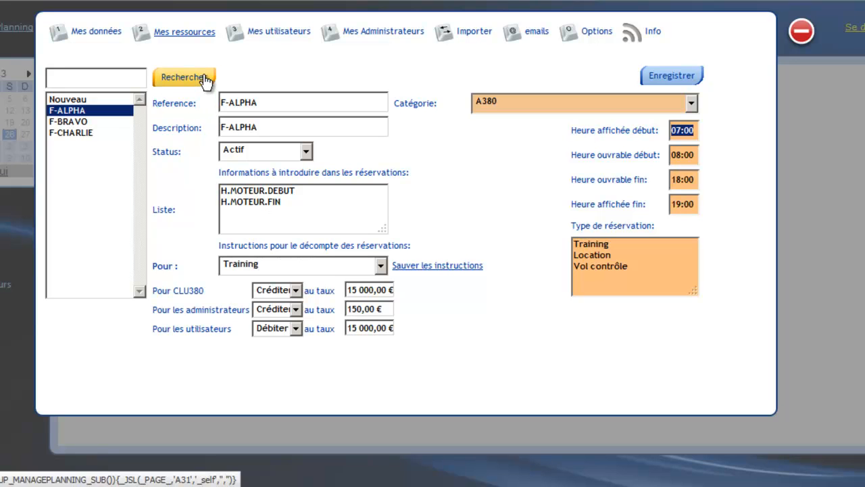
click(654, 80)
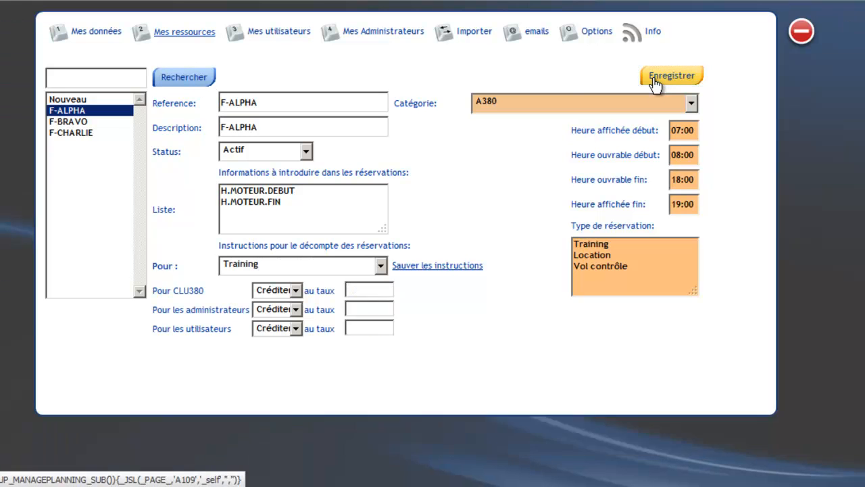
For F-BRAVO Training reservations, credit CLU380 at a rate of 15 000 € and the administrators at 150 €.
click(72, 121)
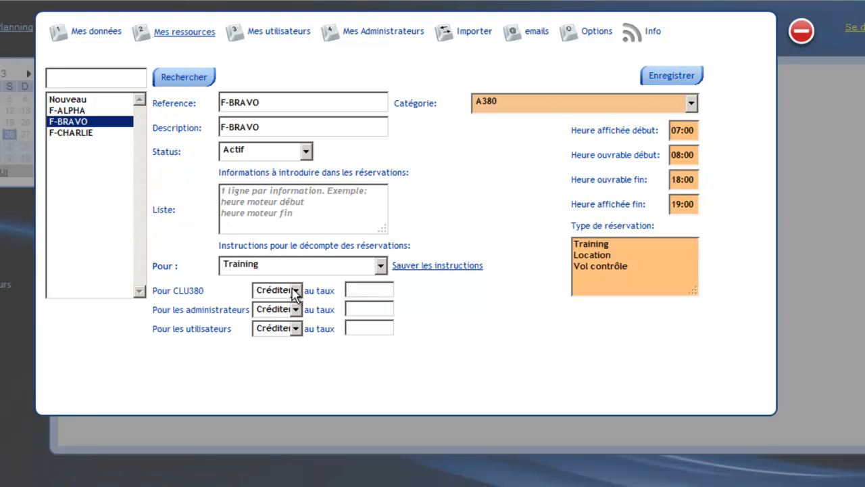
click(349, 295)
text(15000)
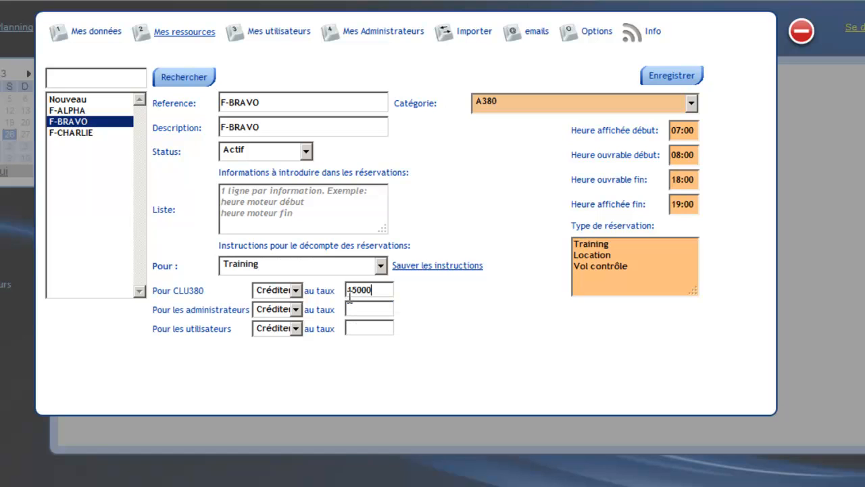
key(Tab)
click(282, 311)
click(273, 336)
click(380, 309)
text(150)
key(Tab)
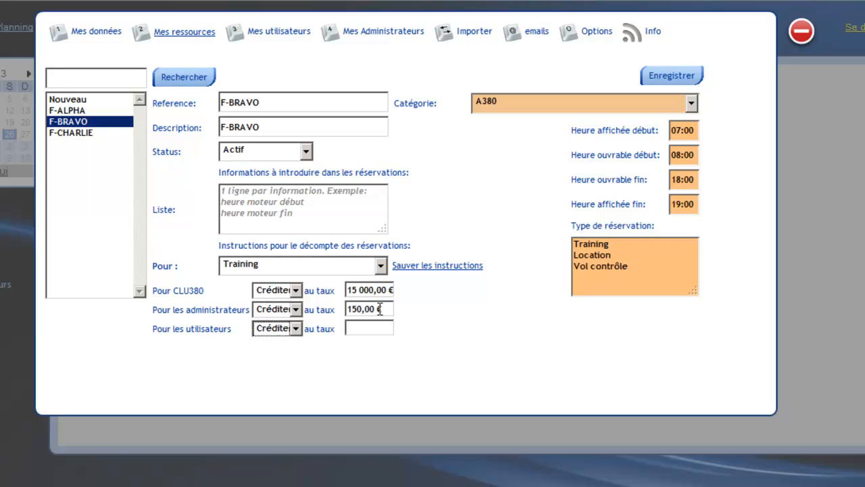
Debit the users at a rate of 15 000 € for F-BRAVO Training reservations and save the resource.
click(273, 329)
click(271, 343)
click(370, 327)
text(15000)
key(Tab)
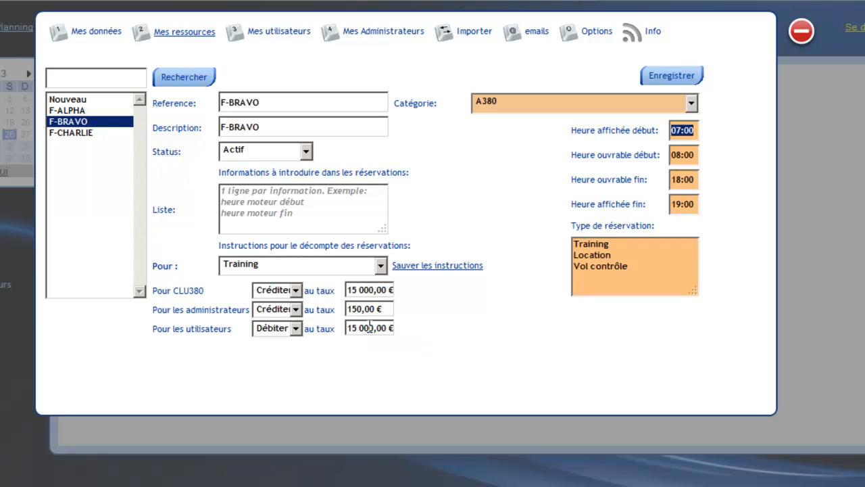
click(676, 76)
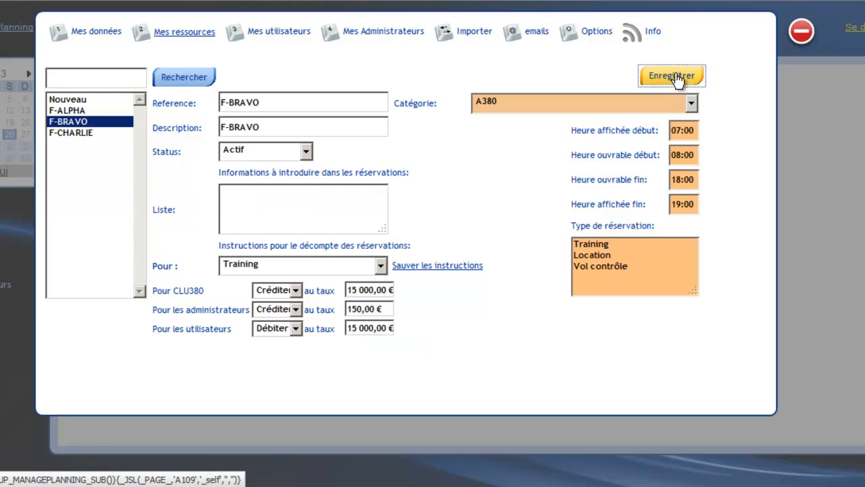
For F-CHARLIE Training reservations, credit CLU380 at a rate of 15 000 € and the administrators at 150 €.
click(88, 133)
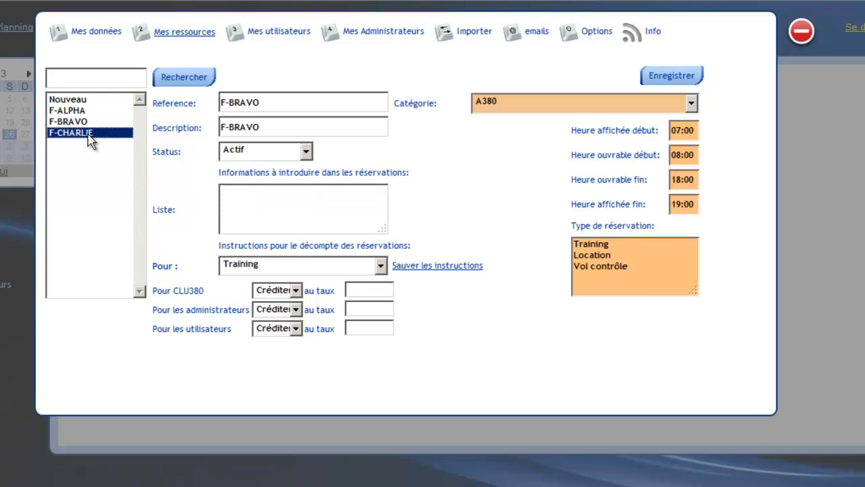
click(275, 294)
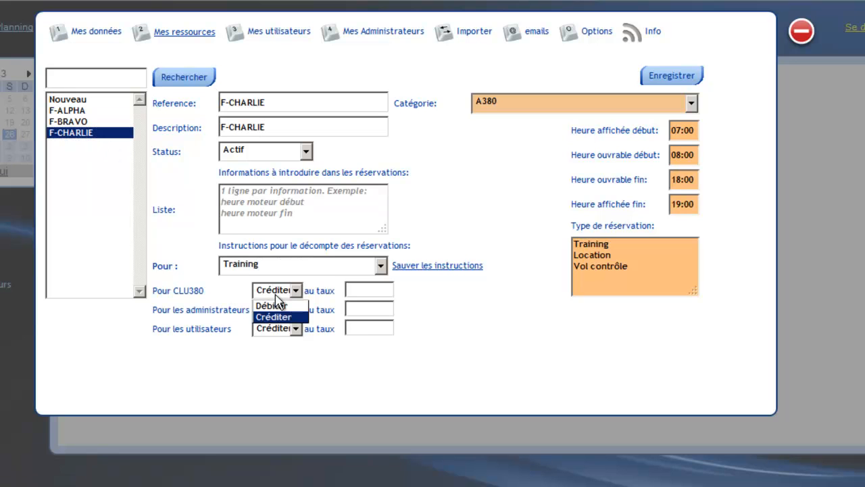
click(368, 295)
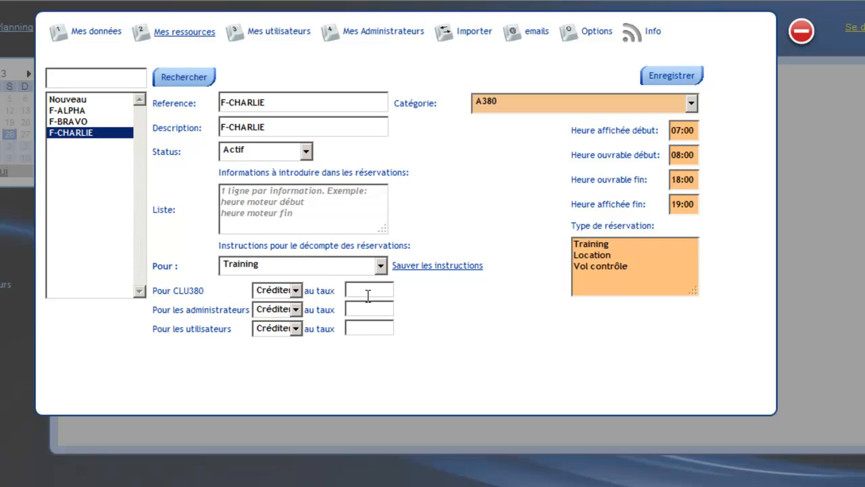
text(15000)
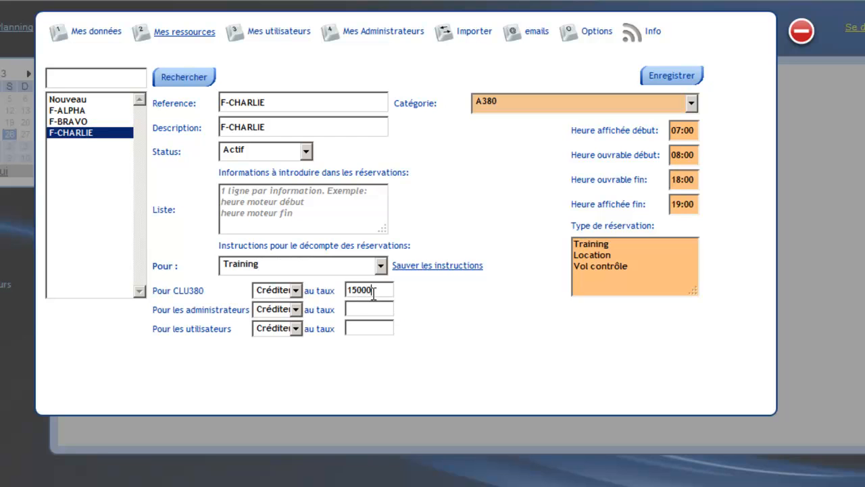
key(Tab)
click(268, 315)
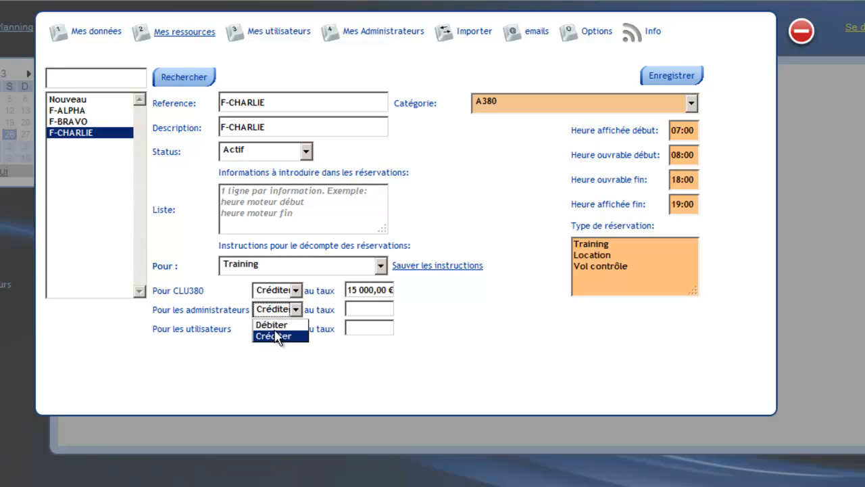
click(276, 336)
click(362, 307)
text(150)
Debit the users at a rate of 15 000 € for F-CHARLIE Training reservations.
click(276, 330)
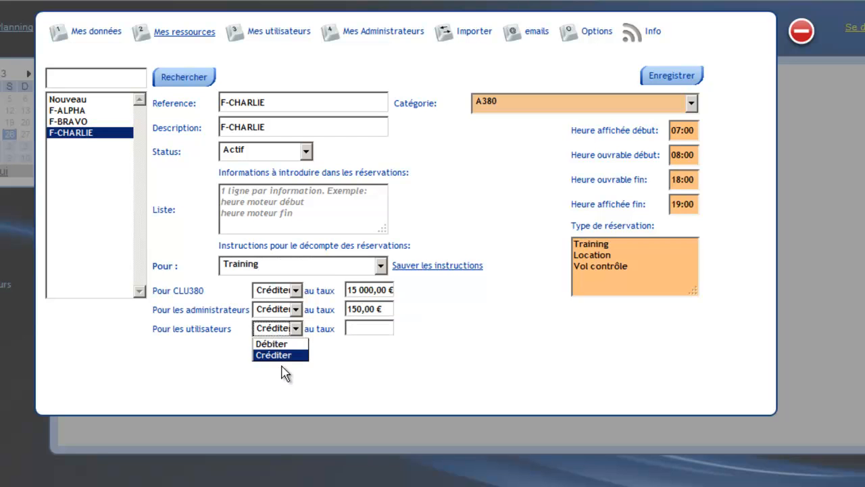
click(283, 343)
click(376, 328)
text(15000)
key(Tab)
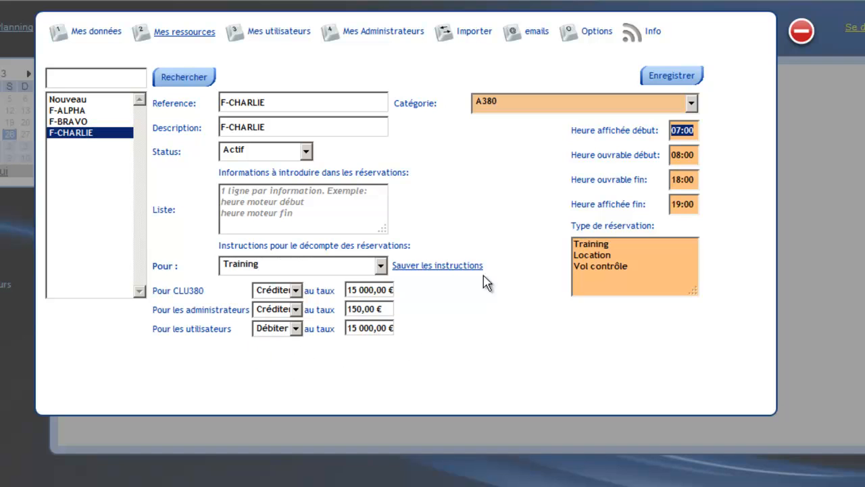
Save the F-CHARLIE resource.
click(678, 82)
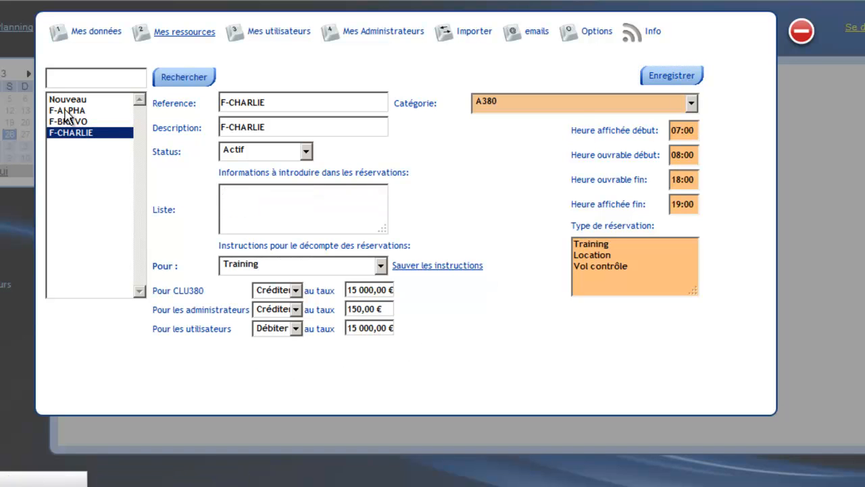
click(94, 113)
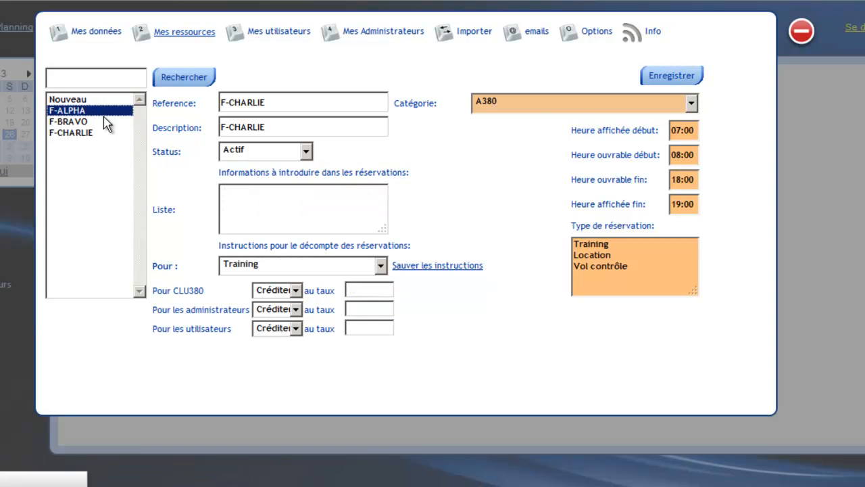
drag(289, 206, 207, 181)
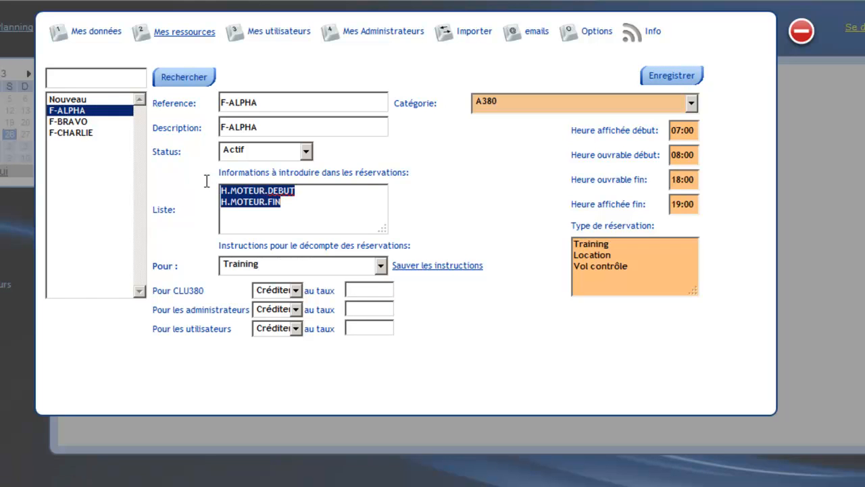
text(C)
click(82, 122)
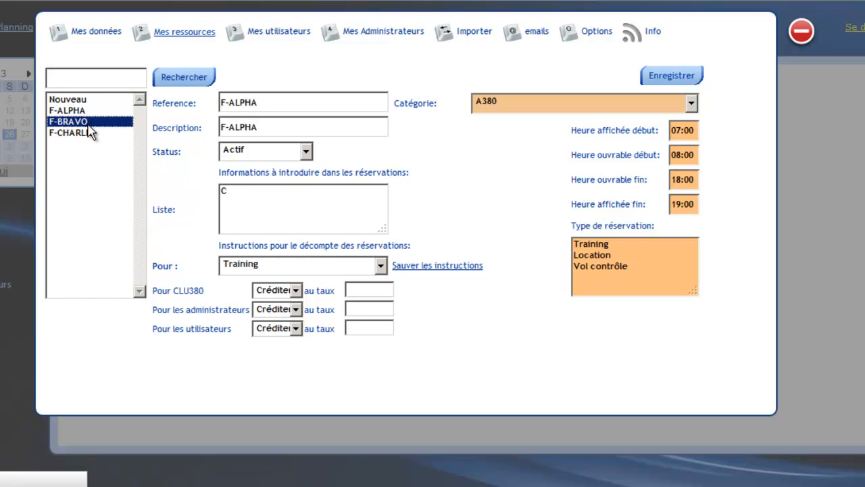
click(100, 111)
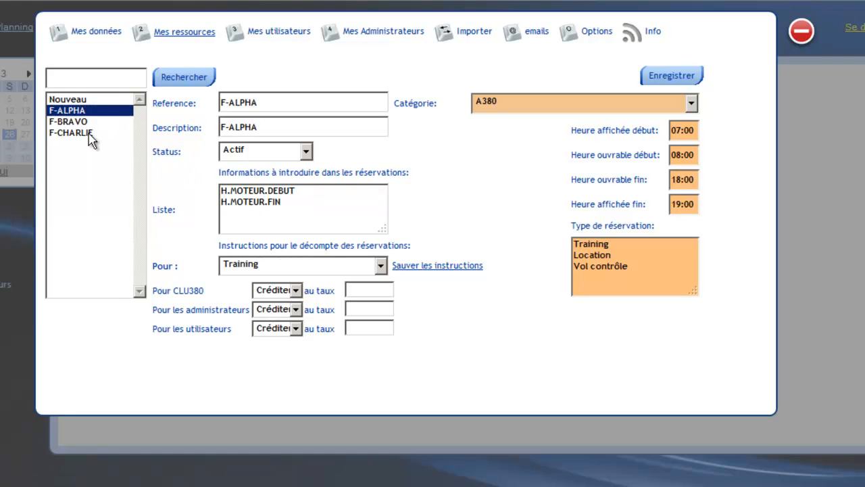
click(84, 123)
click(299, 209)
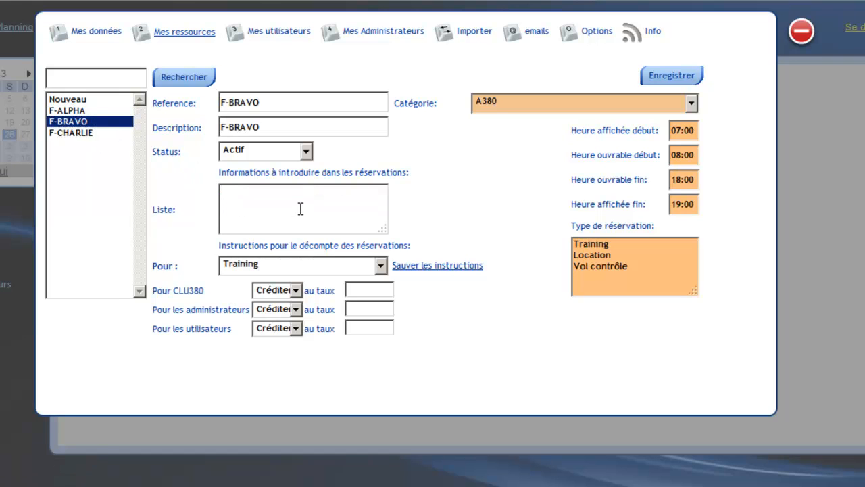
text(V)
key(BackSpace)
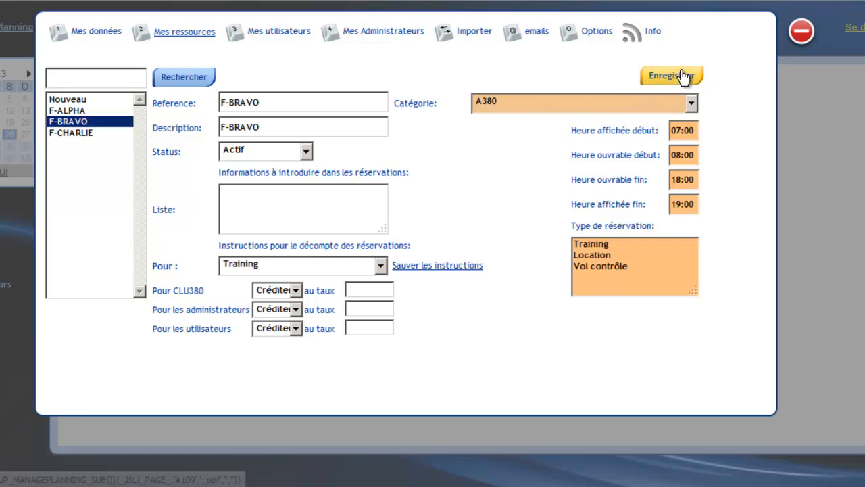
right_click(334, 201)
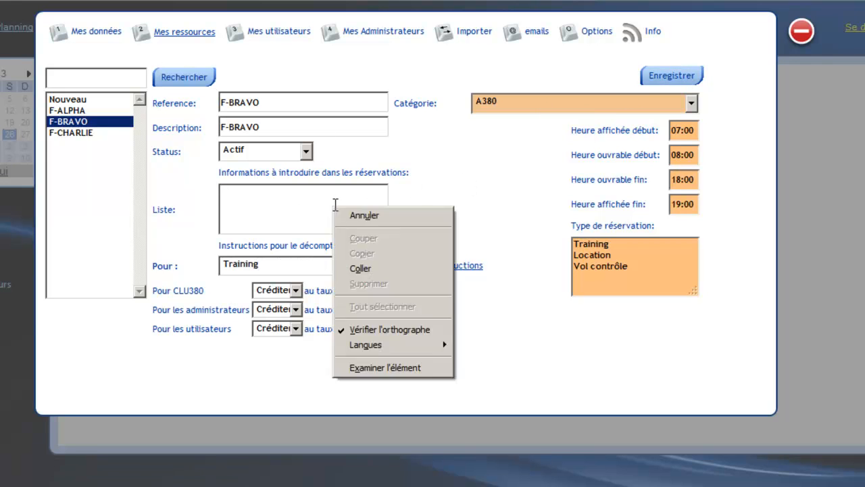
click(382, 268)
drag(270, 195, 183, 175)
key(Delete)
Copy F-ALPHA's reservation information lines H.MOTEUR.DEBUT and H.MOTEUR.FIN into F-BRAVO's list and save the resource.
click(97, 110)
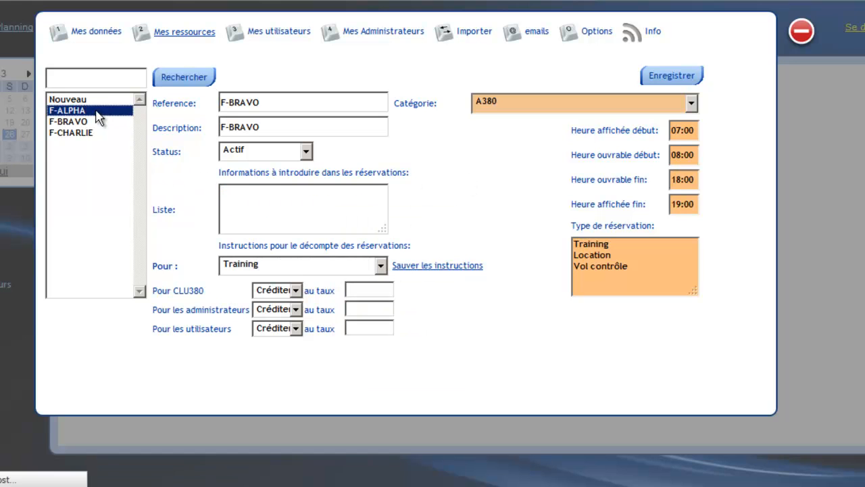
drag(316, 207, 217, 188)
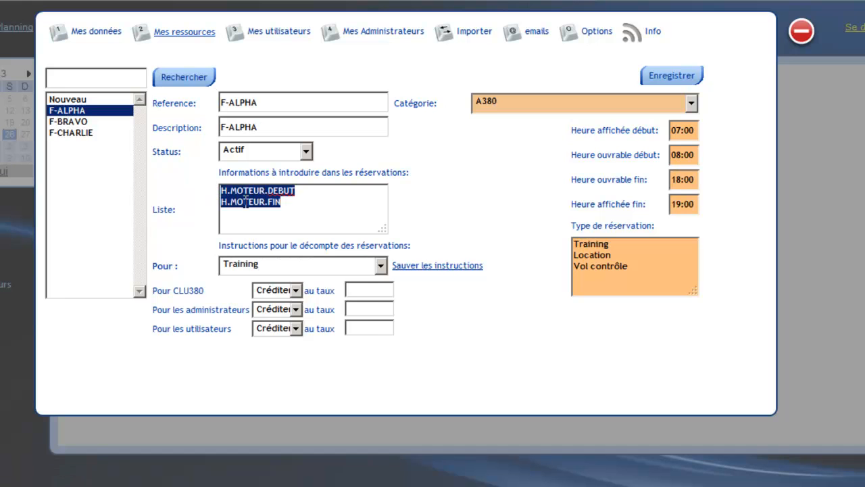
right_click(246, 201)
click(298, 256)
click(98, 122)
click(300, 216)
right_click(299, 216)
click(338, 281)
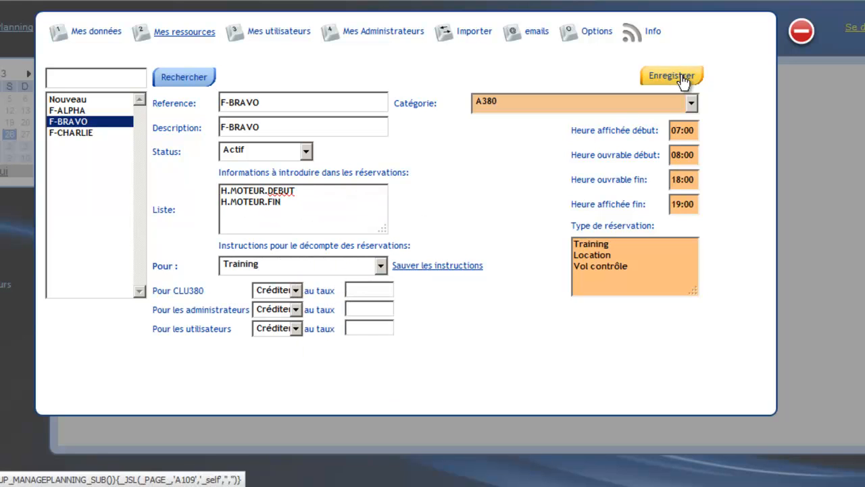
click(395, 266)
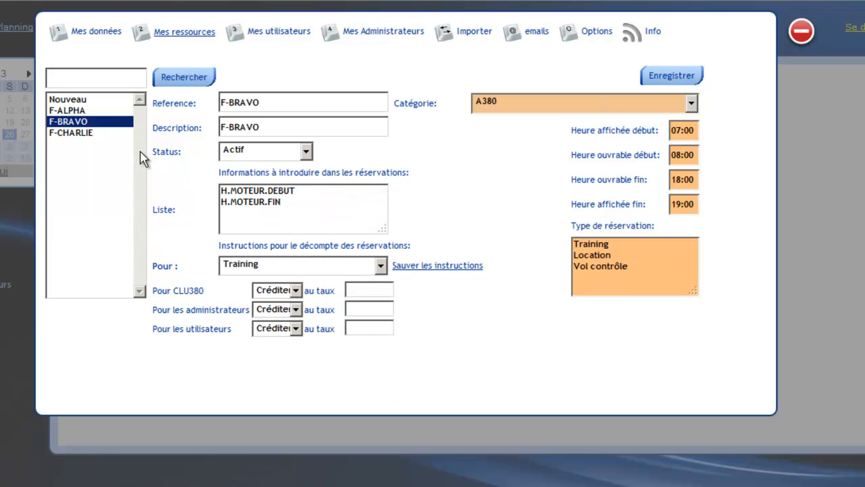
Paste the lines H.MOTEUR.DEBUT and H.MOTEUR.FIN into F-CHARLIE's reservation information list and save the resource.
click(85, 133)
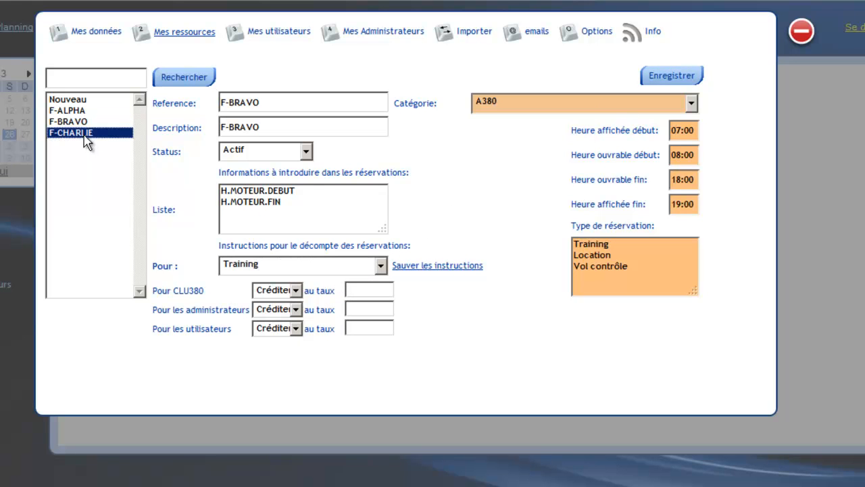
right_click(260, 208)
click(326, 274)
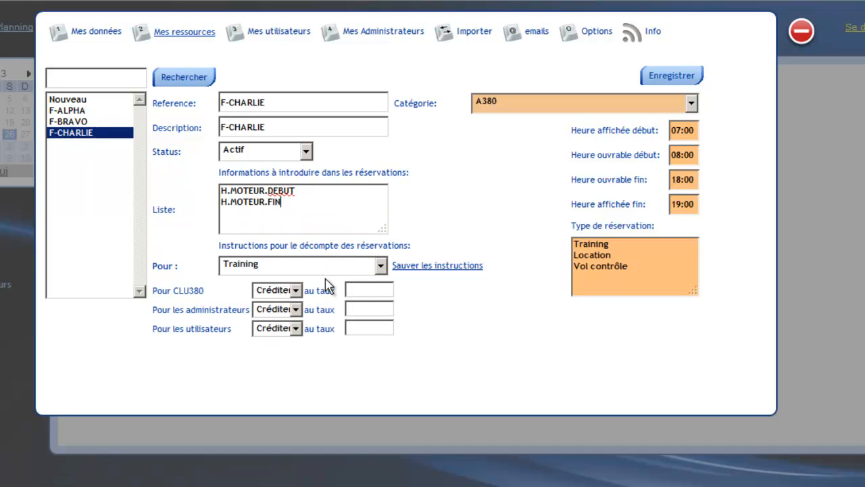
click(688, 83)
Start a new user in the users settings and enter the user's pseudonym and name.
click(282, 34)
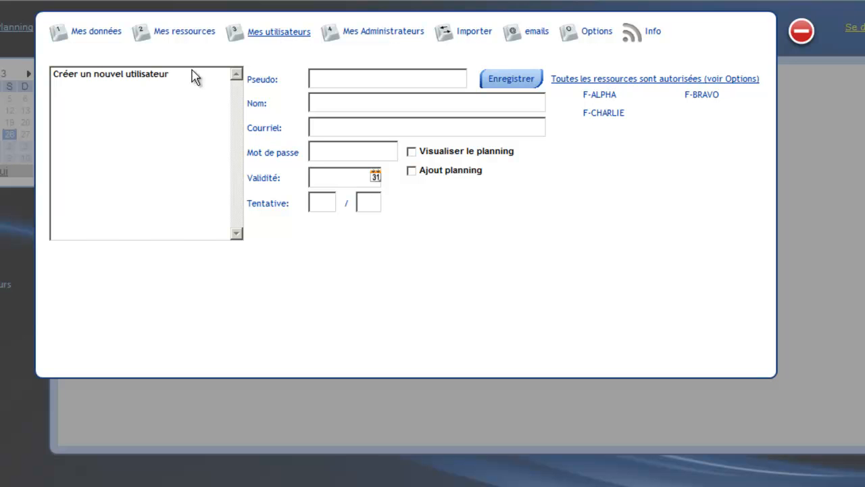
click(145, 75)
click(320, 77)
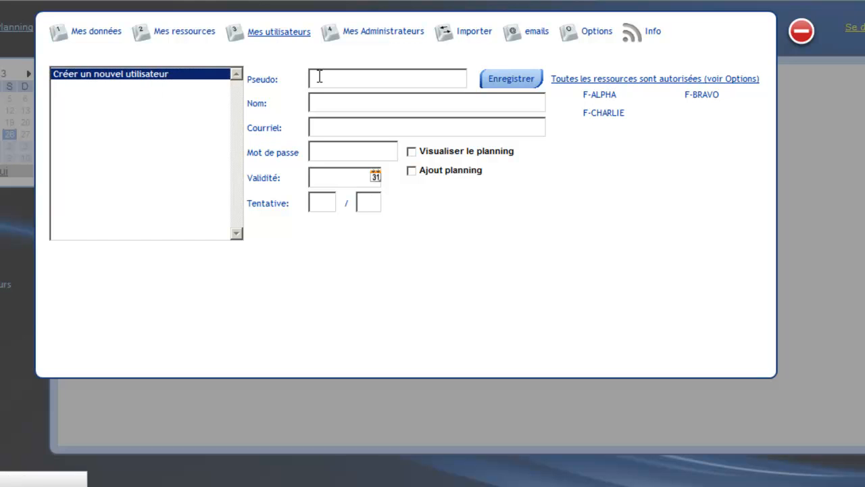
text(LAUREN)
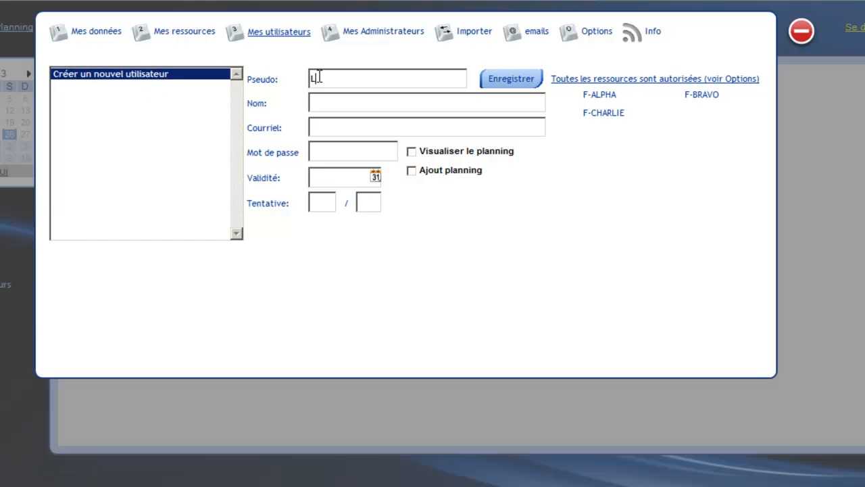
key(BackSpace)
text(NT)
key(Tab)
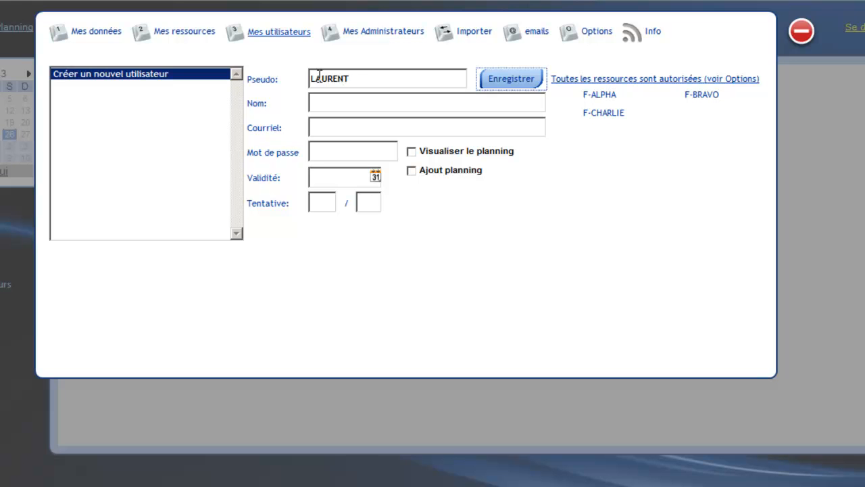
click(379, 102)
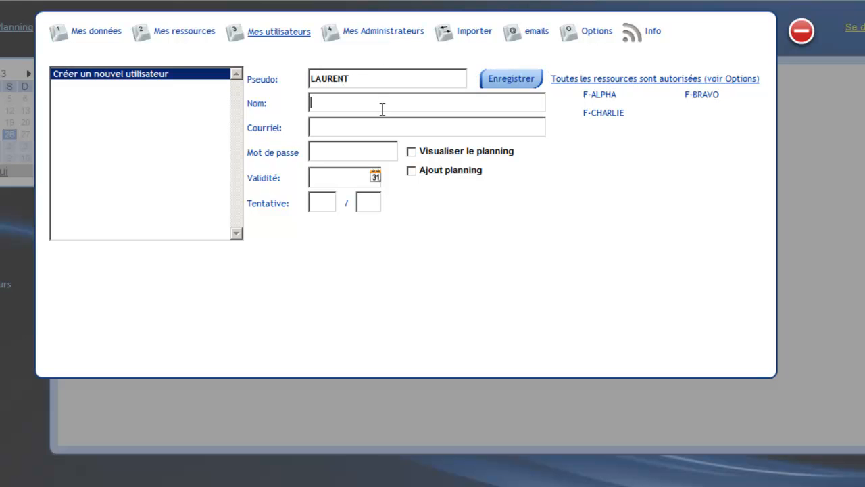
text(Laurent L.)
Fill in the new user's e-mail address and account password.
click(385, 128)
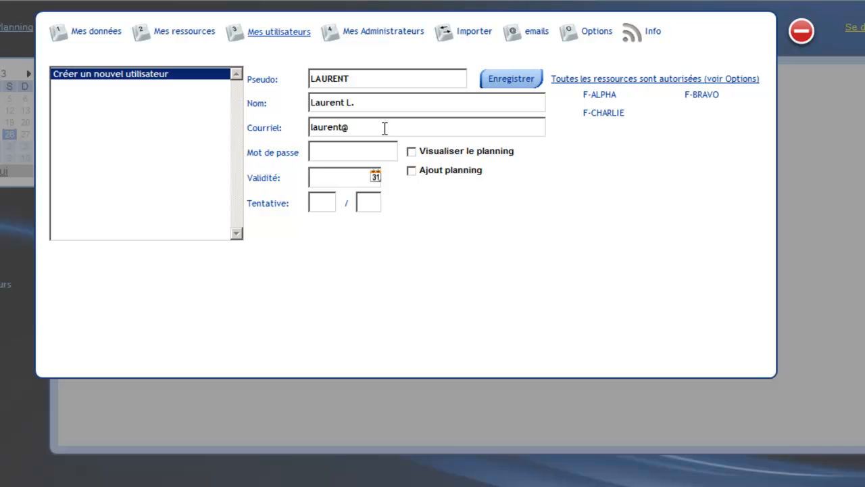
key(Tab)
text(********)
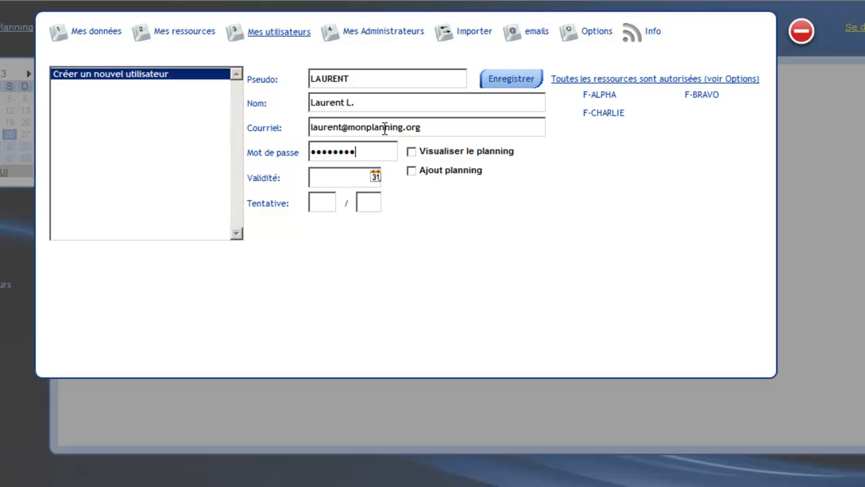
Set the user's validity to 01/01/2020 and grant the Visualiser le planning and Ajout planning rights.
key(Tab)
text(01/01/2020)
key(Tab)
click(412, 152)
click(412, 171)
Set the user's login attempts to 5 / 5 and save the new user.
click(324, 206)
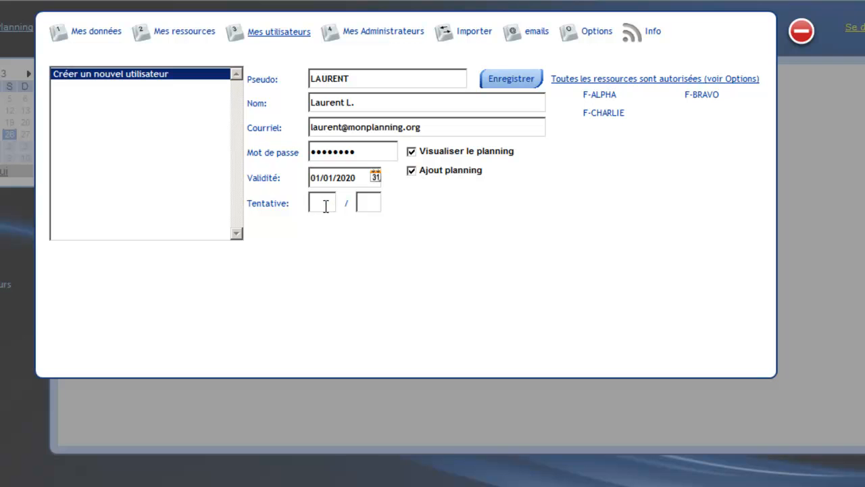
text(5)
key(Tab)
text(5)
key(Tab)
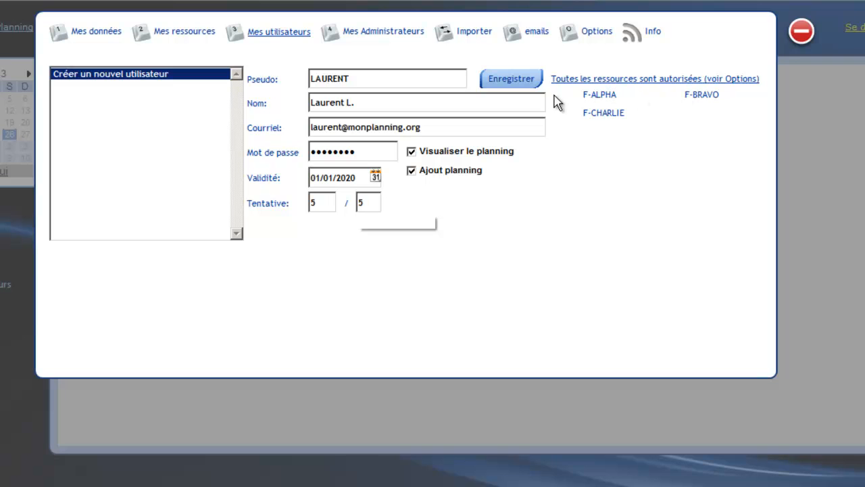
click(528, 79)
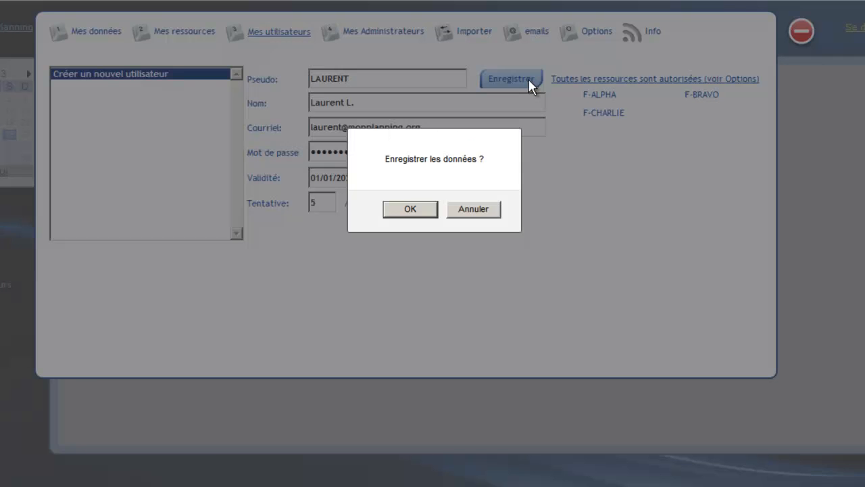
click(421, 211)
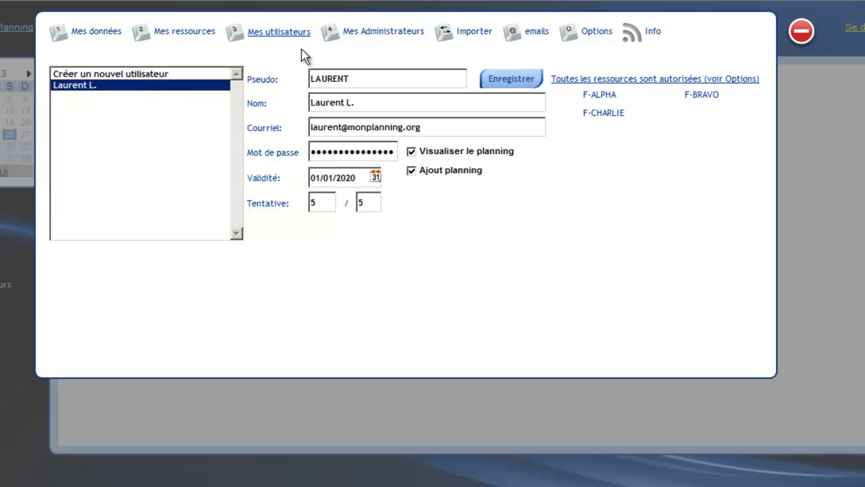
Start a new administrator with the pseudonym ADMIN-1 and the name "Mon Administrateur préféré".
click(365, 37)
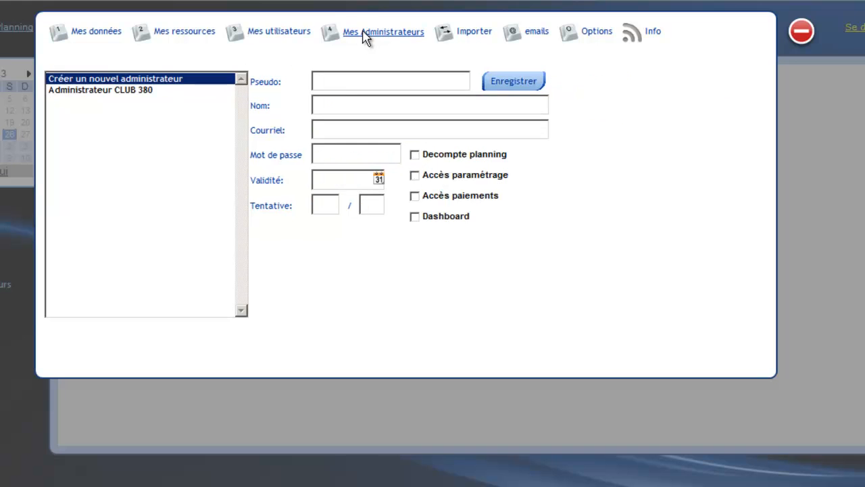
click(147, 91)
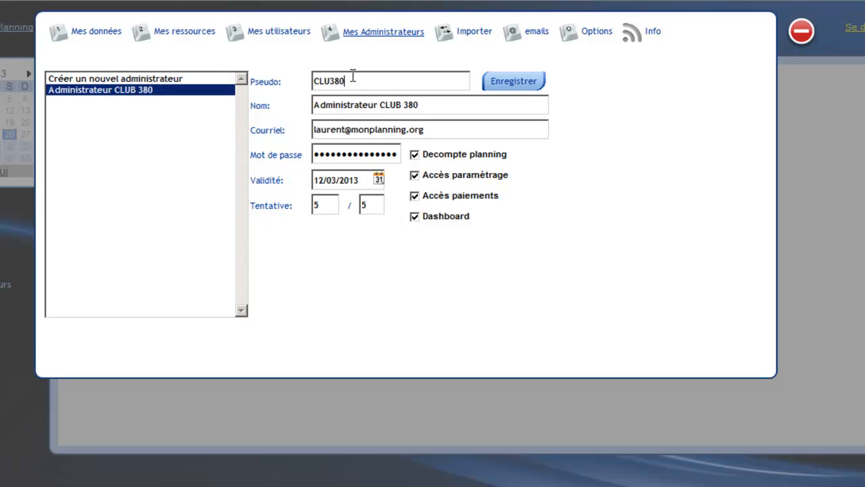
click(171, 80)
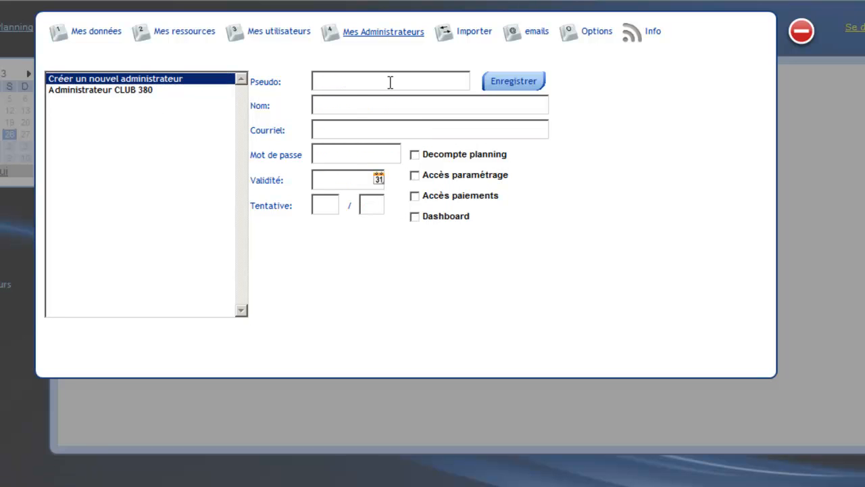
text(ADMIN-1)
key(Tab)
key(Tab)
text(Mon A)
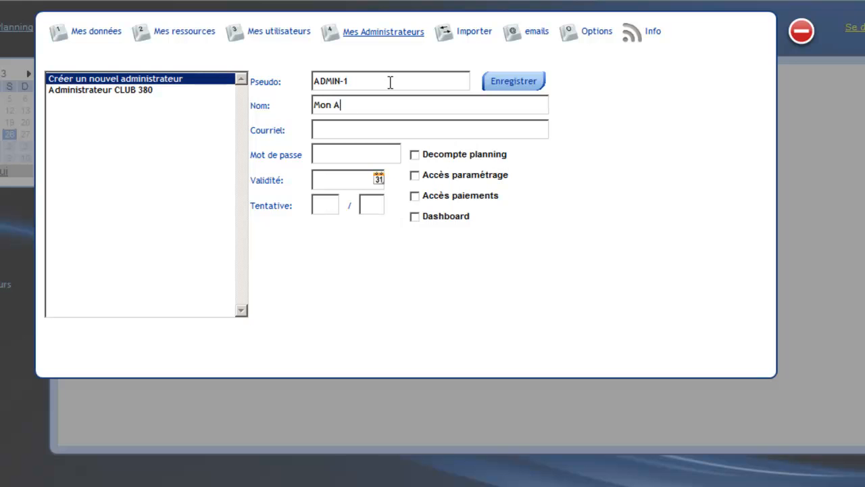
text(dministrateur préférée)
key(BackSpace)
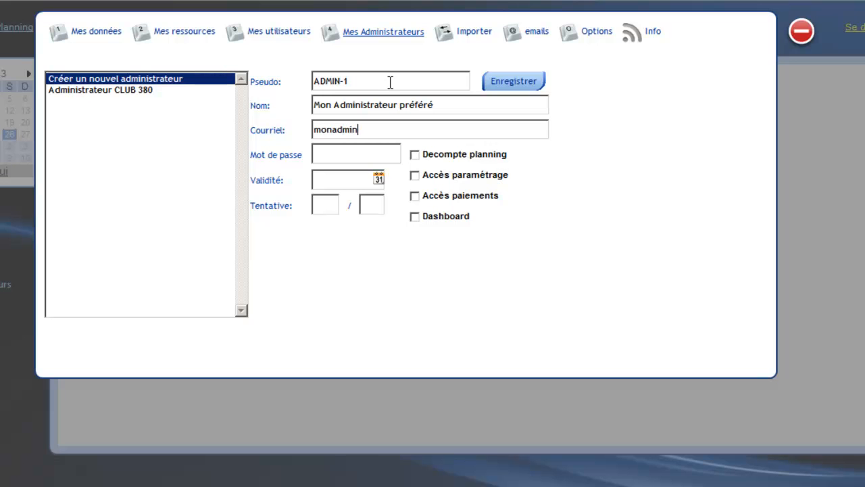
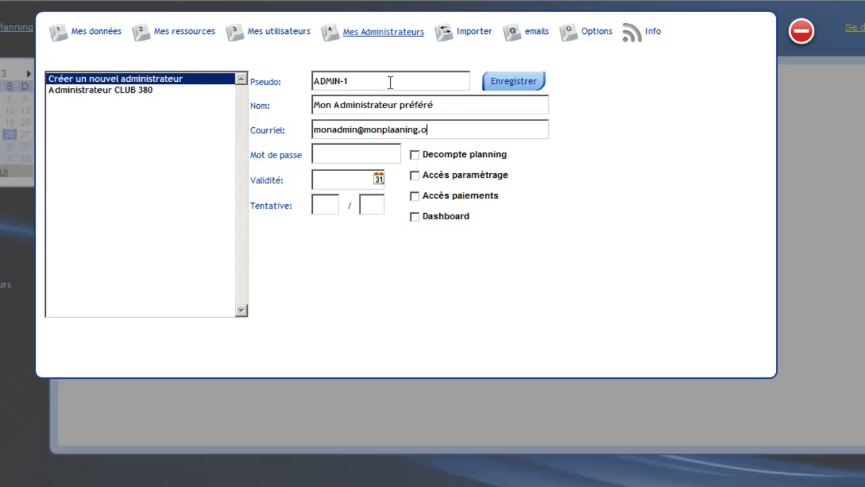
Fill in the new administrator's e-mail address and correct its domain spelling.
key(Left)
key(Left)
key(Left)
key(Left)
key(Left)
key(Left)
key(Left)
key(Left)
key(BackSpace)
text(n)
key(End)
key(BackSpace)
text(g*****)
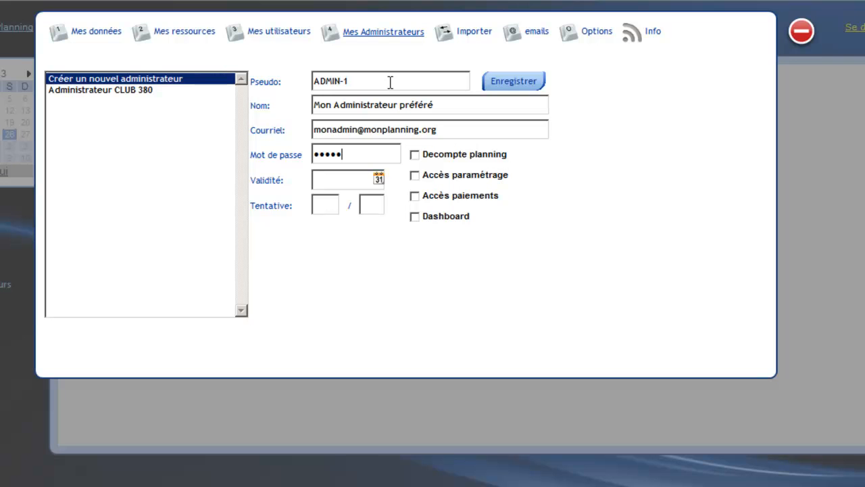
Enter the new administrator's password and set the validity date to 01/01/2020.
key(Tab)
drag(369, 155, 293, 149)
text(*)
key(BackSpace)
text(******)
click(361, 178)
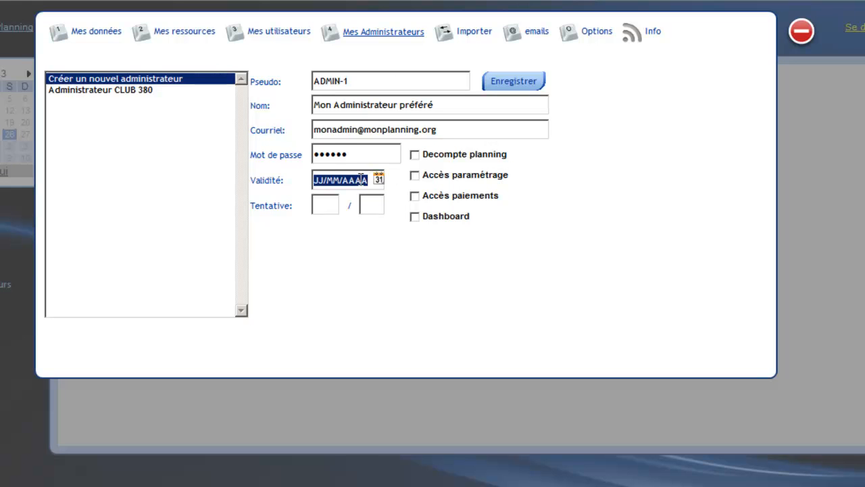
text(01012020)
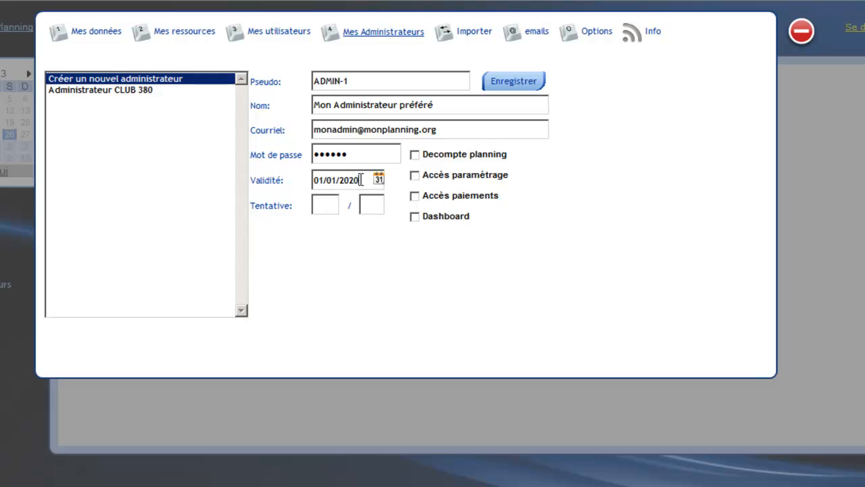
Set the new administrator's login attempts to 3 / 3.
key(Tab)
text(3)
key(Tab)
text(3)
key(Tab)
Grant the administrator the Decompte planning, Accès paiements and Dashboard rights, and save the account.
click(415, 155)
click(415, 197)
click(417, 217)
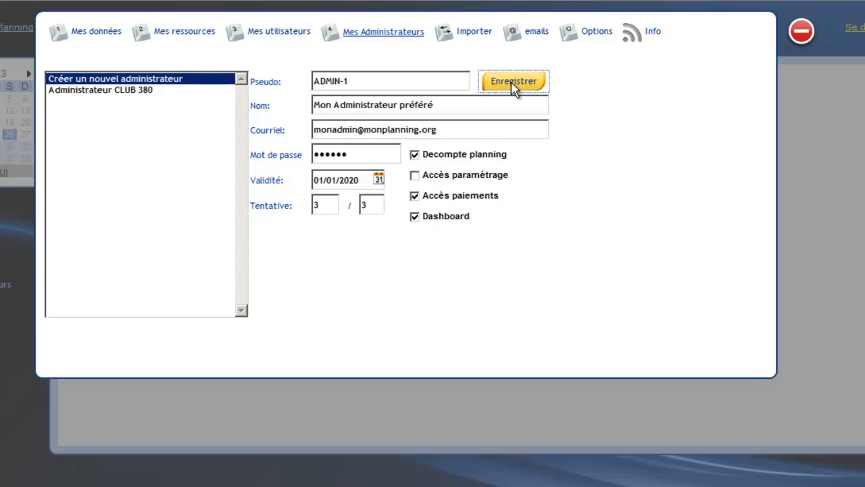
click(511, 82)
click(419, 212)
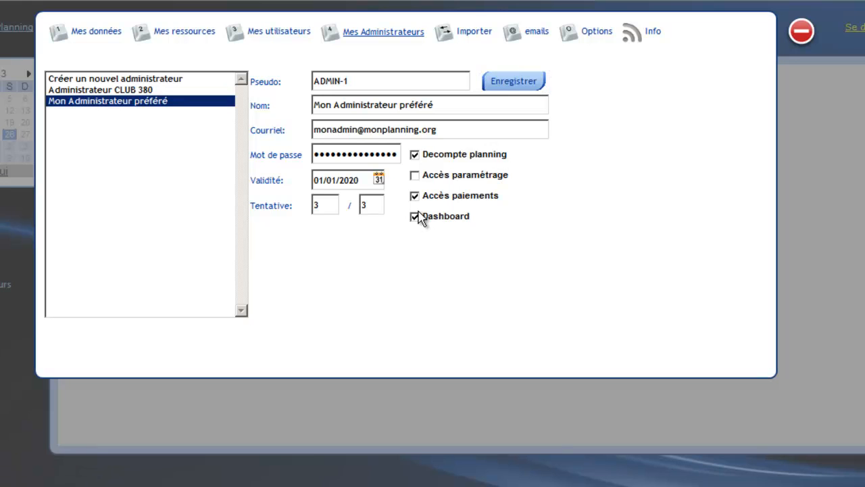
Go to the user import page and review the sample import file's columns and instructions.
click(474, 37)
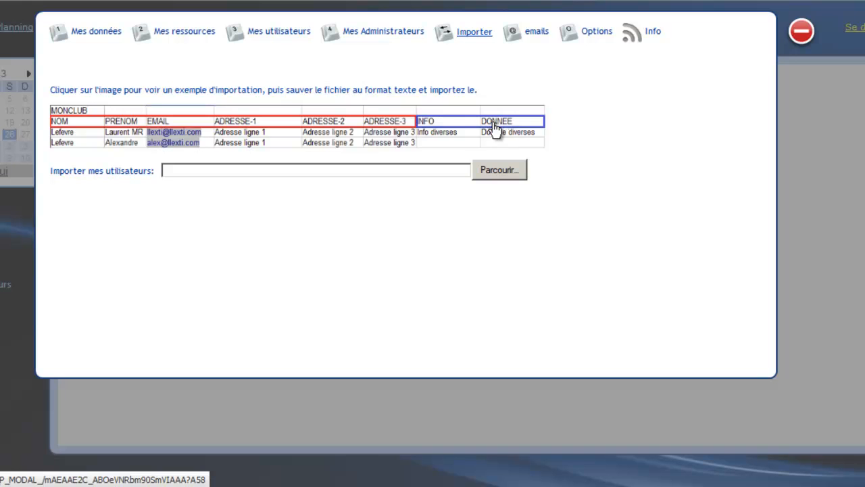
click(428, 127)
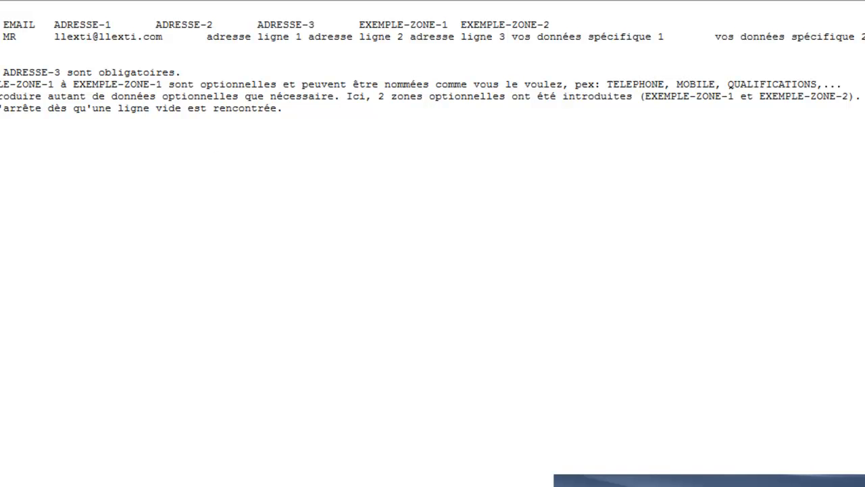
click(251, 1)
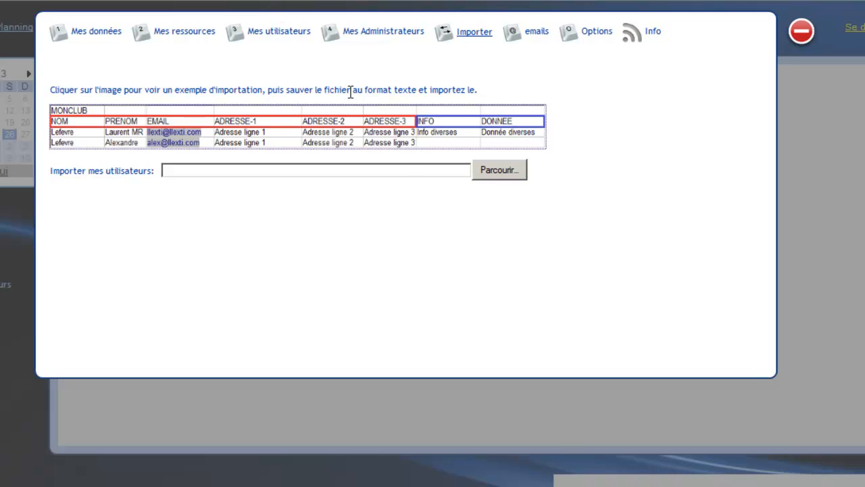
Try to import the users from the file Exemple Import 2.
click(513, 177)
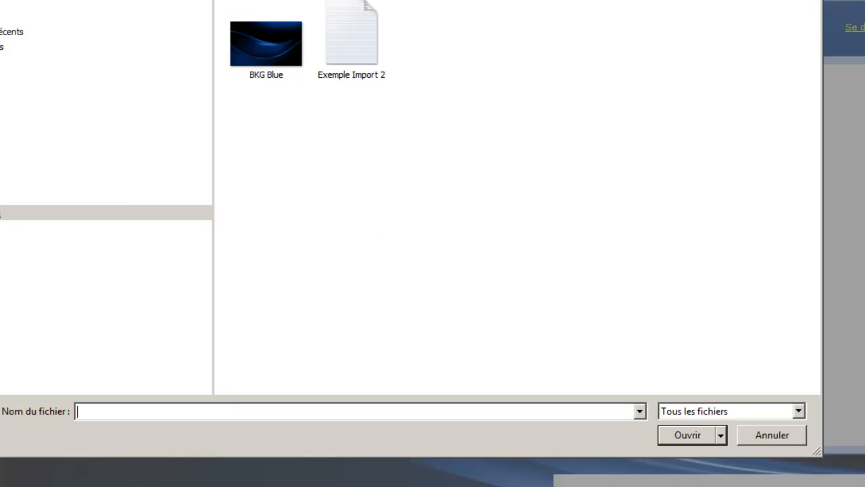
click(1, 213)
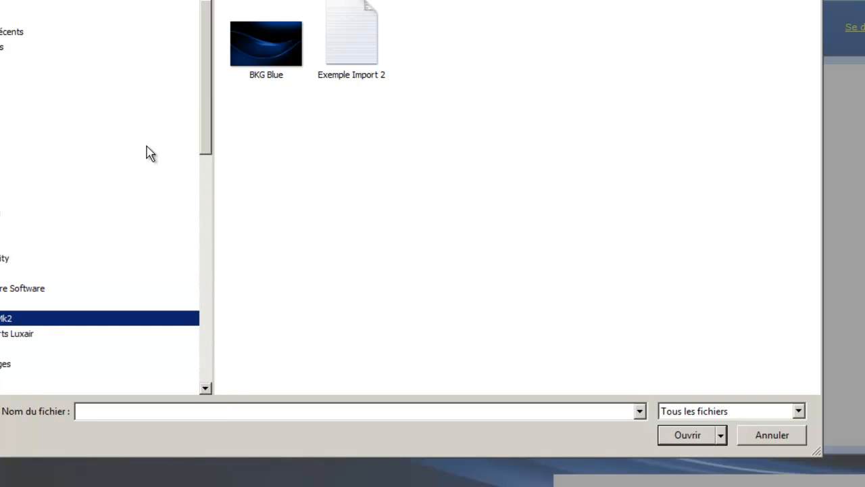
drag(209, 101, 207, 180)
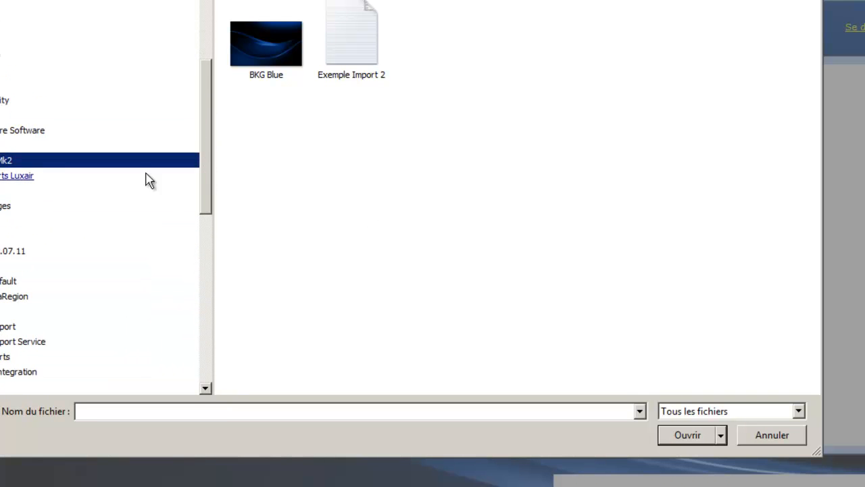
click(1, 160)
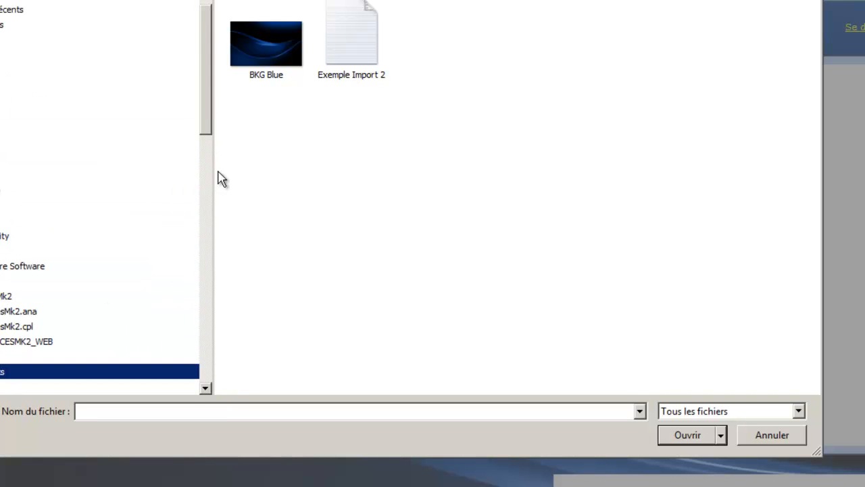
click(327, 73)
click(685, 437)
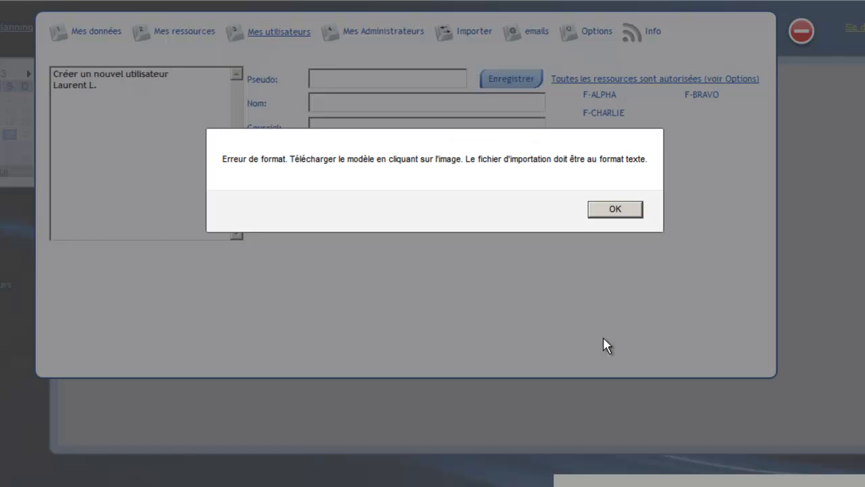
click(627, 211)
Examine the contents of Exemple Import 2 in a text editor from the import file chooser, and leave without importing.
click(476, 34)
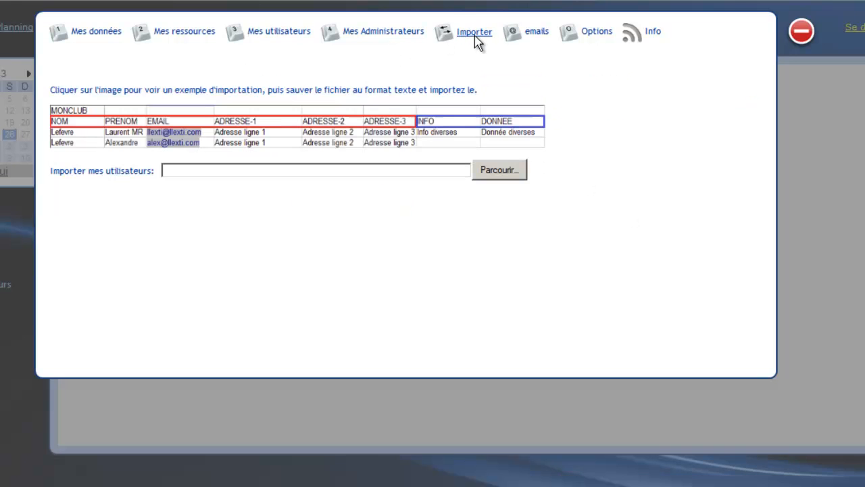
click(500, 170)
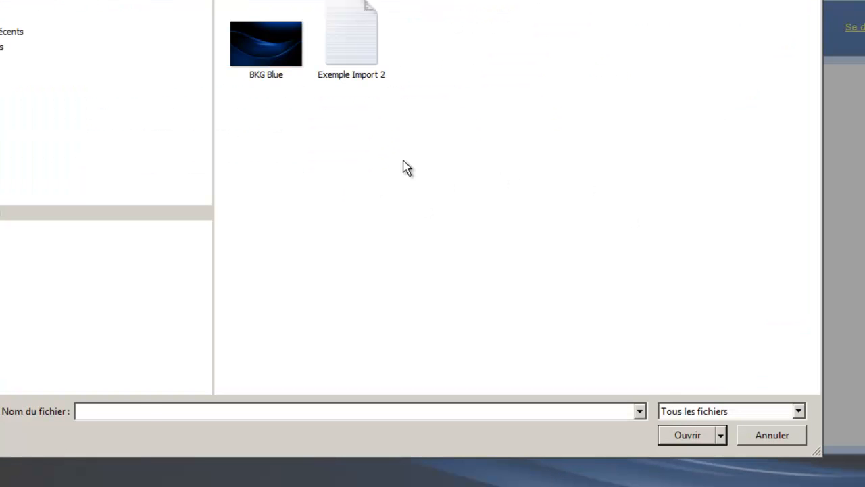
click(357, 63)
right_click(358, 60)
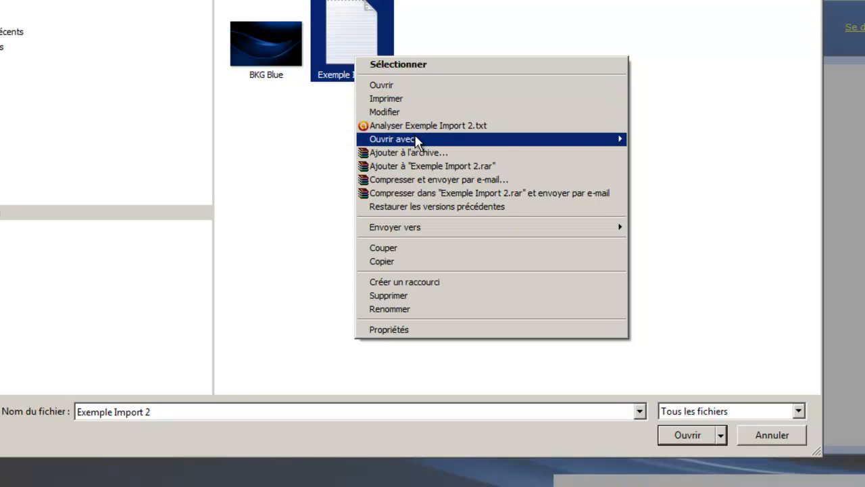
click(645, 140)
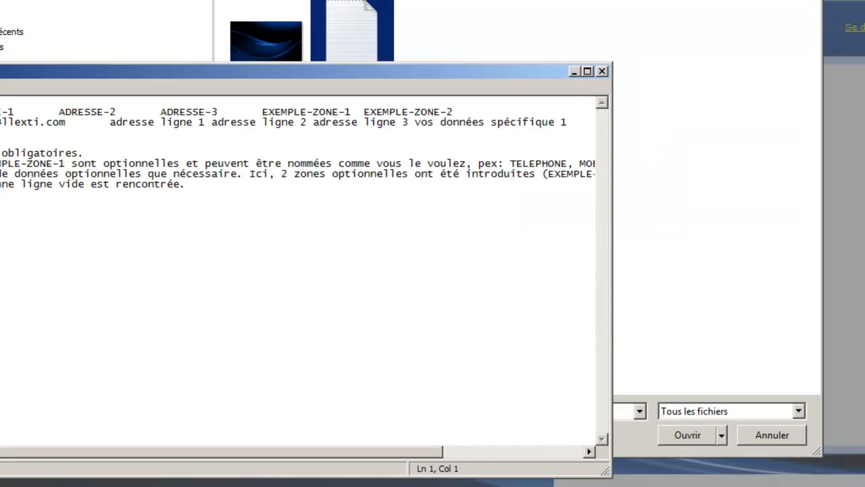
drag(3, 112, 0, 113)
click(602, 71)
click(765, 436)
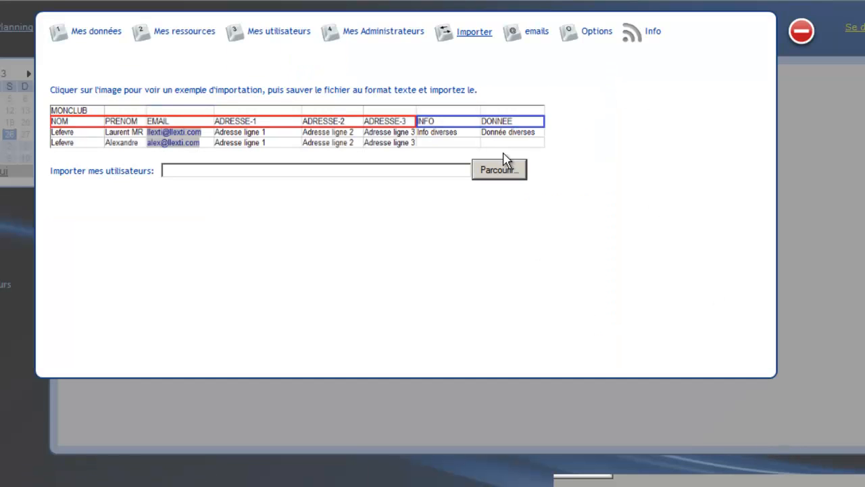
Check the user list and view the available reservation and information e-mail templates.
click(289, 32)
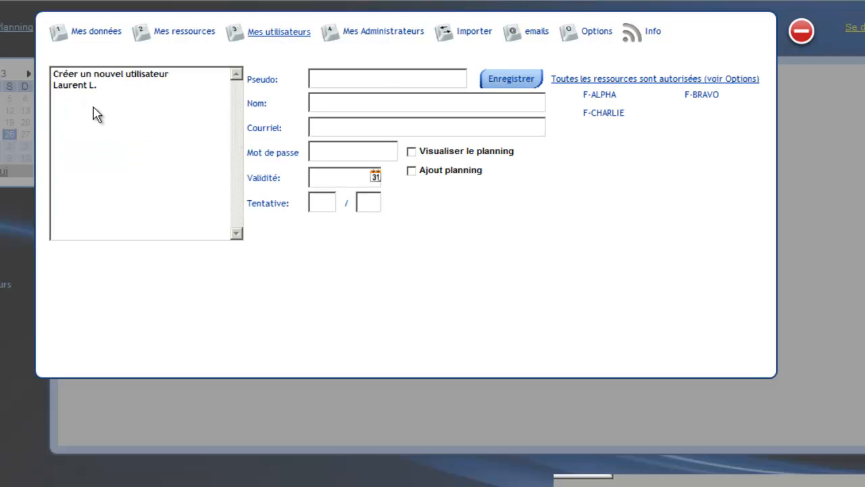
click(523, 32)
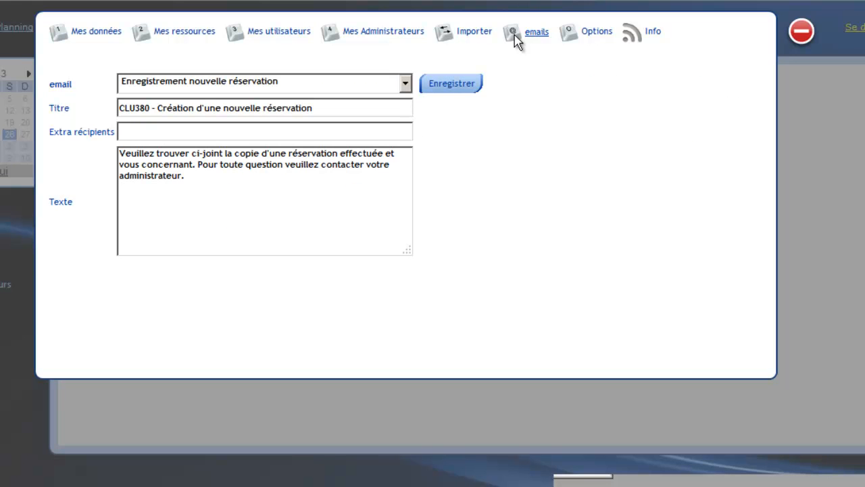
click(365, 85)
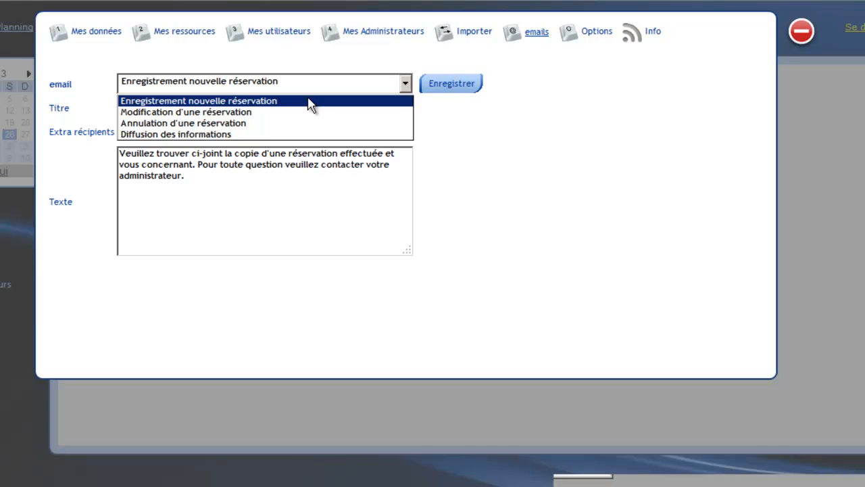
In the options, label the main page link LIEN_1 "Airbus" with the help text "Lien vers le site Airbus".
click(602, 35)
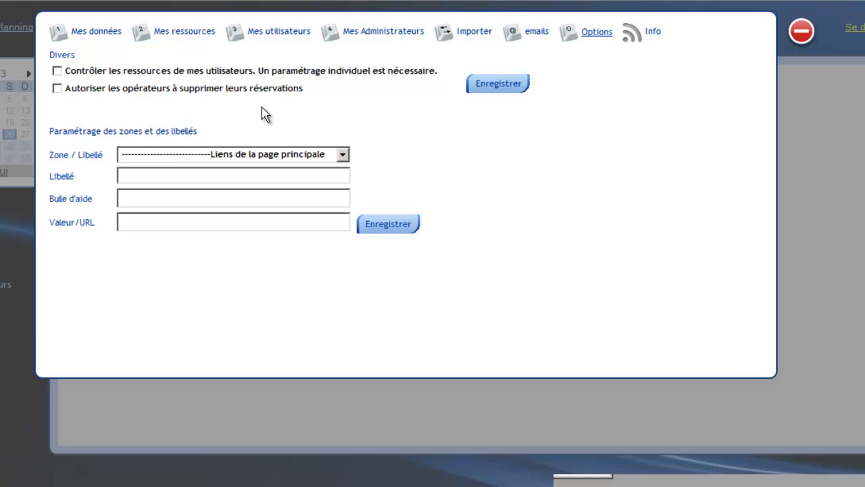
click(249, 155)
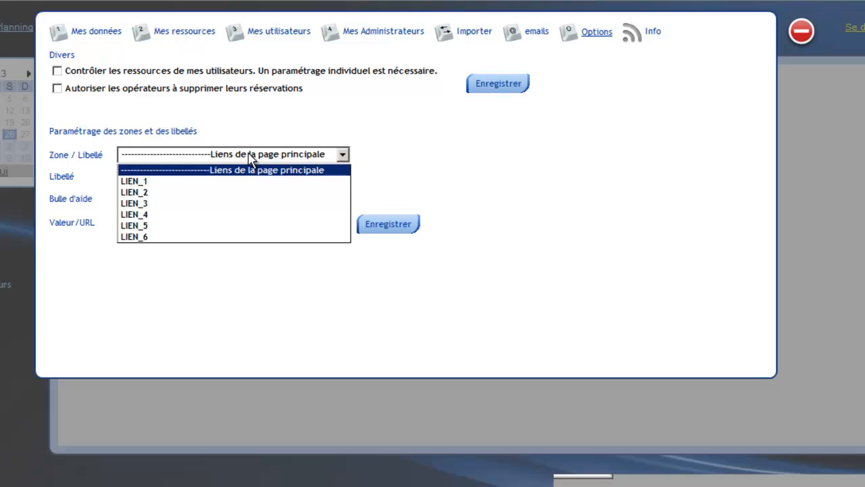
click(244, 190)
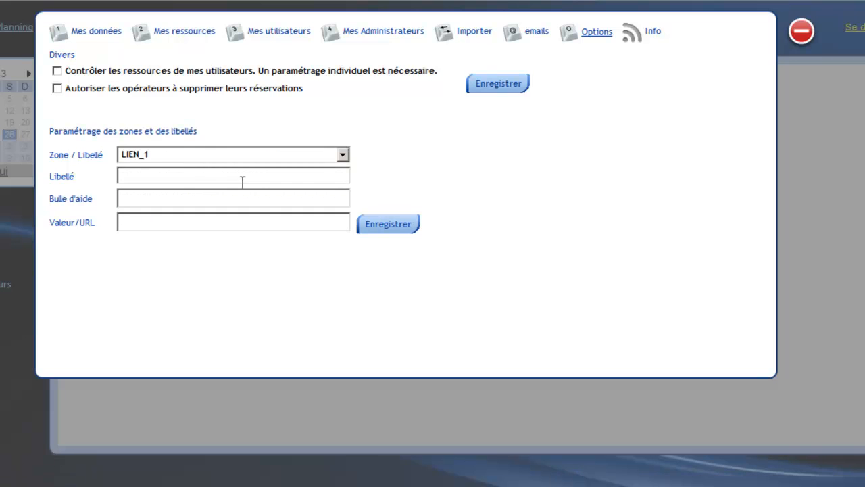
text(Airbus)
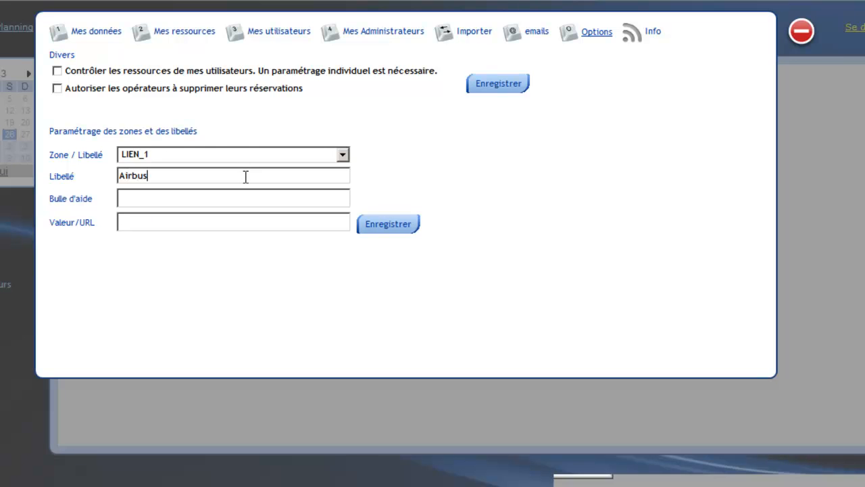
text(Lien vers le site Airbus)
key(Tab)
text(www)
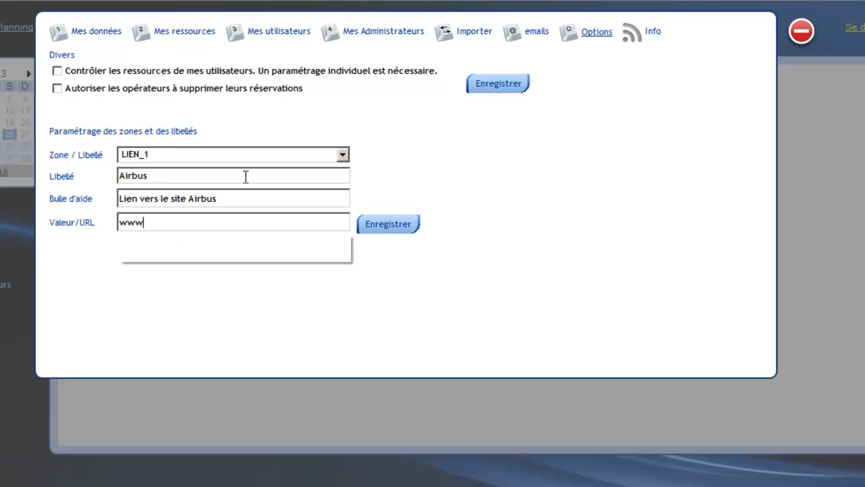
text(.airbus.com)
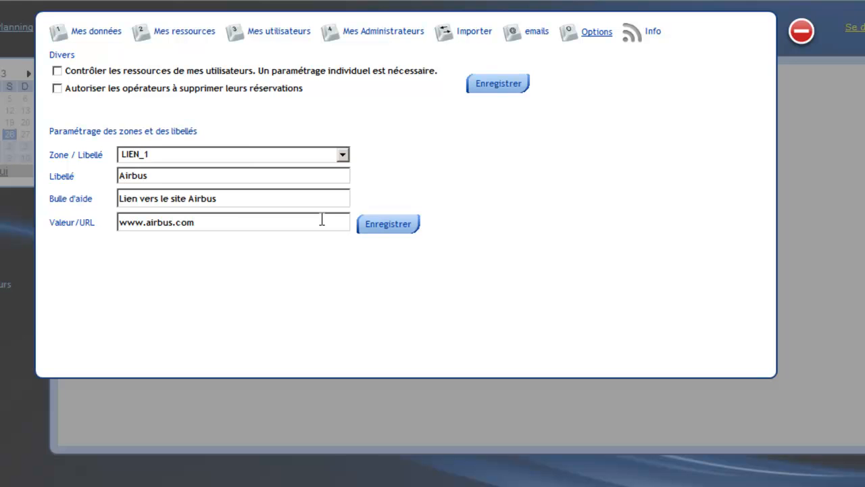
click(399, 226)
Enable individual control of users' resources and let operators delete their own reservations, saving these options.
click(59, 90)
click(58, 71)
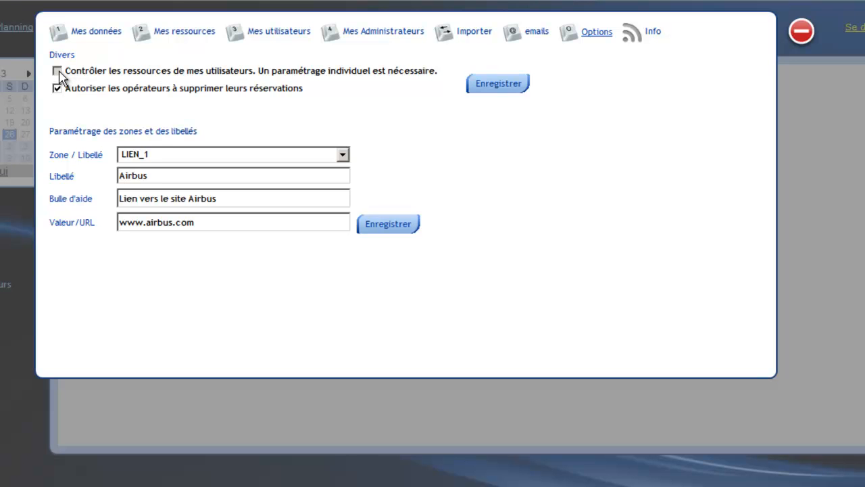
click(269, 35)
click(70, 88)
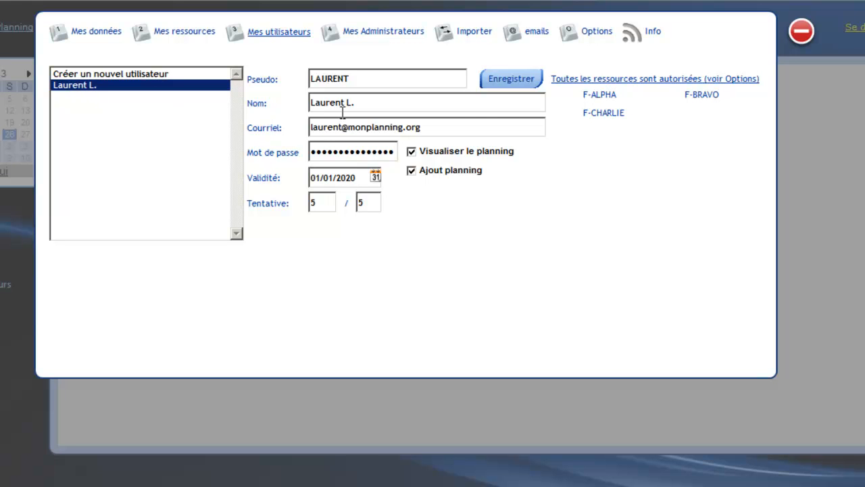
click(479, 37)
click(535, 32)
click(595, 34)
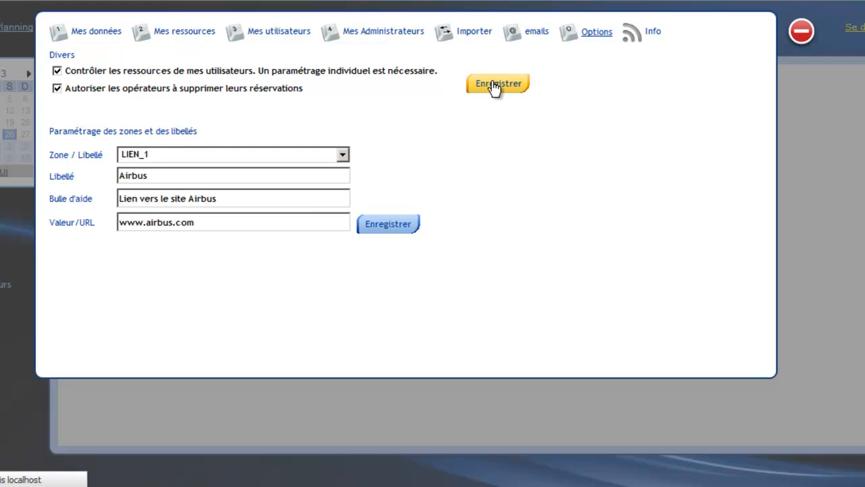
Authorise the resources F-ALPHA, F-BRAVO and F-CHARLIE for the existing user.
click(286, 37)
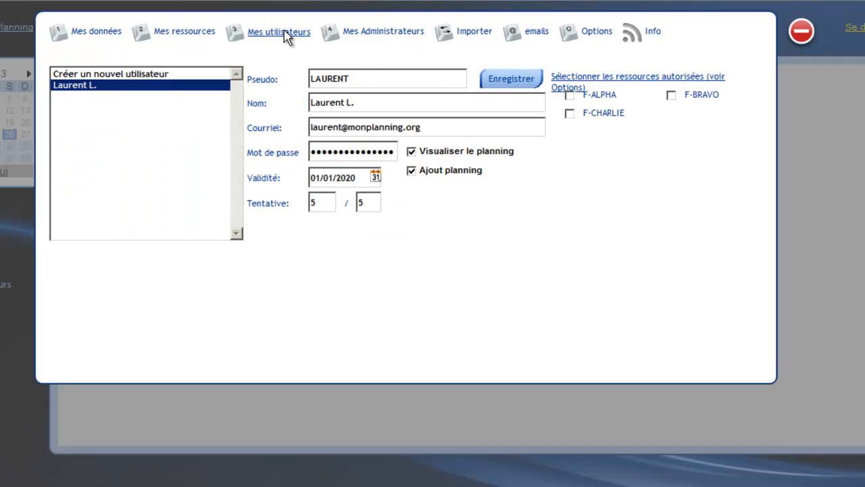
click(570, 97)
click(671, 95)
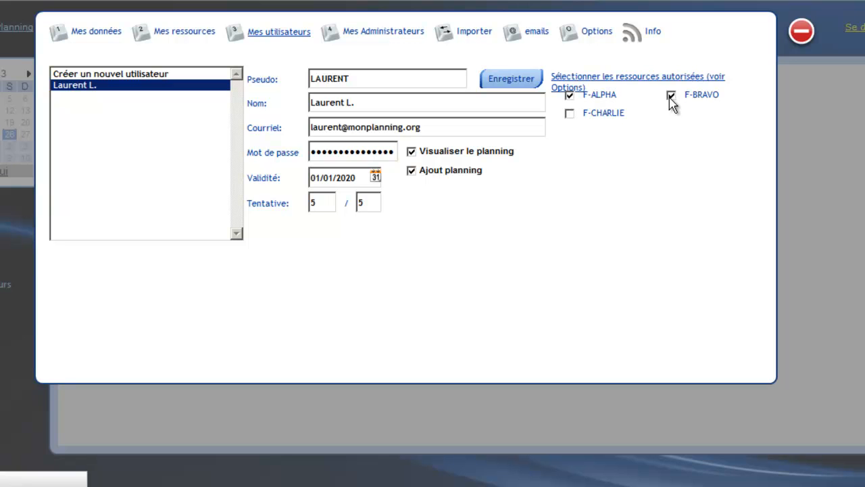
click(570, 113)
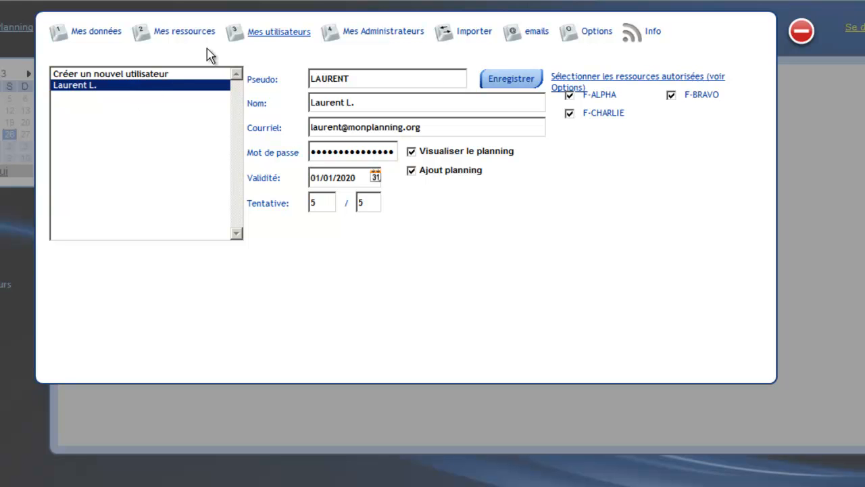
click(569, 113)
click(569, 113)
Turn off the individual control of users' resources in the options.
click(594, 42)
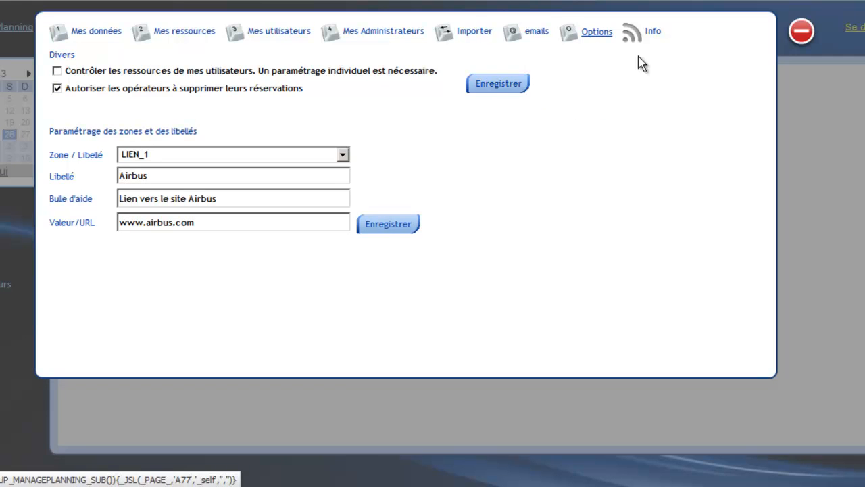
Start the club information message with "Ceci est une information" below an empty first line.
click(653, 36)
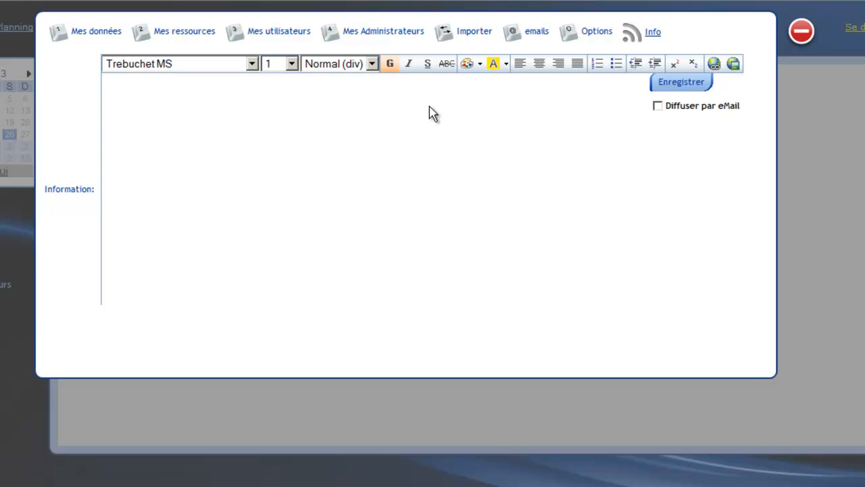
key(Return)
text(Ceci est une inform)
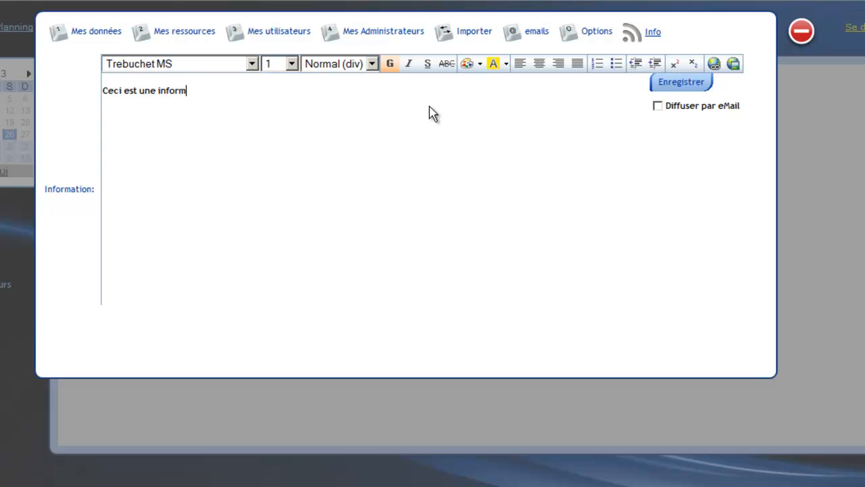
text(ation: Le F)
Continue the information message with ": Le F-ALPHA n'est pas disponible: Rain: Maintenance".
text(-ALPH)
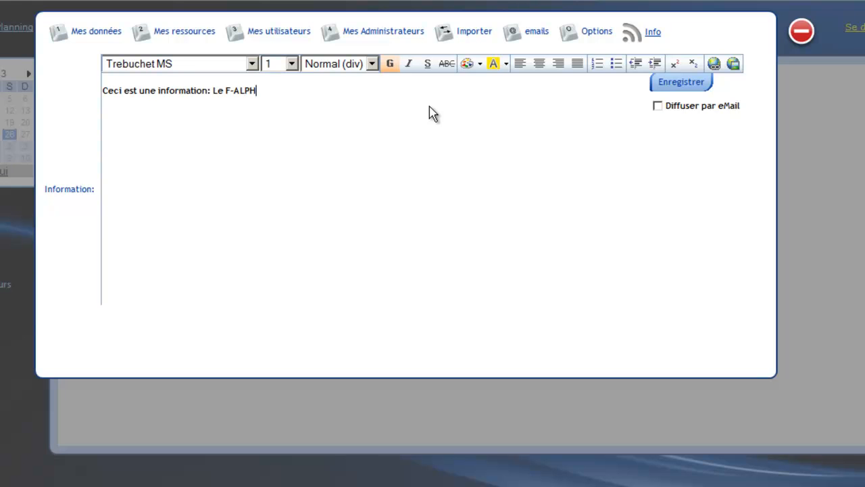
text(A n'est pas disponi)
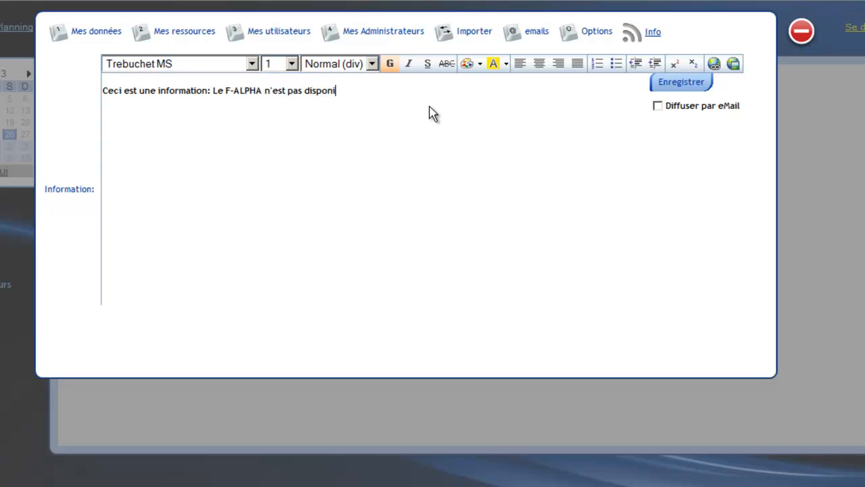
text(ble: Rain: Maintenance)
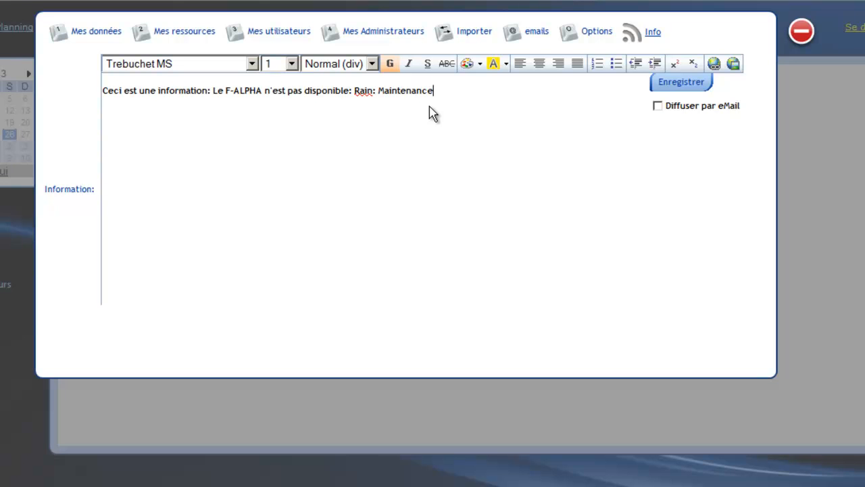
Correct "Rain:" to "Raison:" in the information message and end the line with a full stop after "Maintenance".
key(Left)
key(Left)
key(Left)
key(Left)
key(Left)
key(Left)
key(Left)
key(BackSpace)
Add "Diner du Club, le 22 Février s'il fait beau." to the message, separated from the first line by an empty line.
key(BackSpace)
text(son:)
key(Right)
key(Right)
key(Right)
key(Right)
key(Right)
key(Right)
key(Right)
key(Right)
key(Right)
key(Right)
key(Right)
key(Right)
text(.)
key(Return)
key(Return)
text(Dinner du)
key(BackSpace)
text(u)
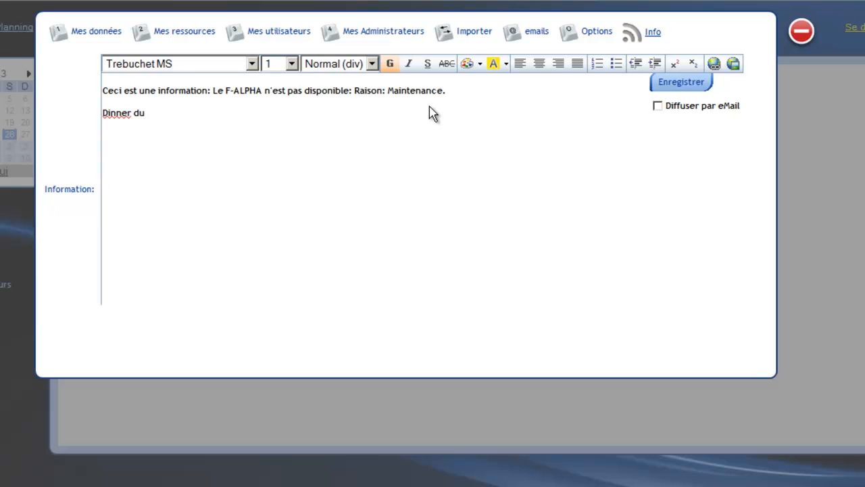
key(BackSpace)
key(BackSpace)
key(BackSpace)
key(BackSpace)
key(BackSpace)
key(BackSpace)
text(er du Club, le )
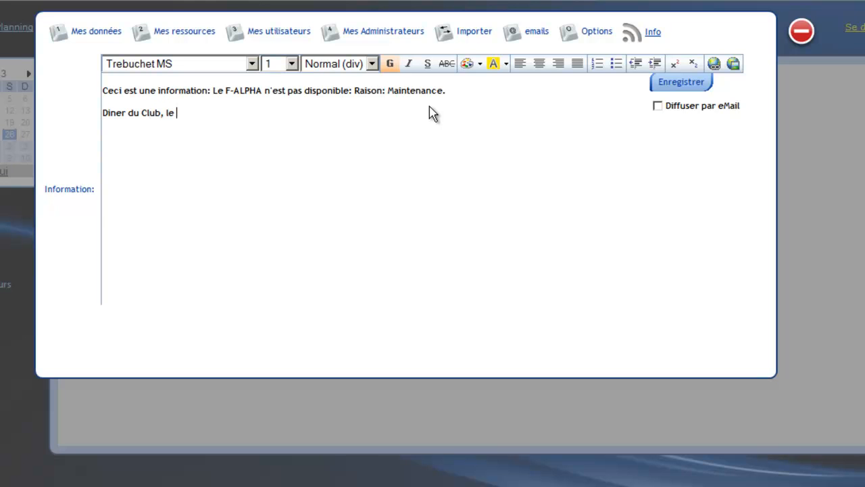
text(22 Février s'il fait beau.)
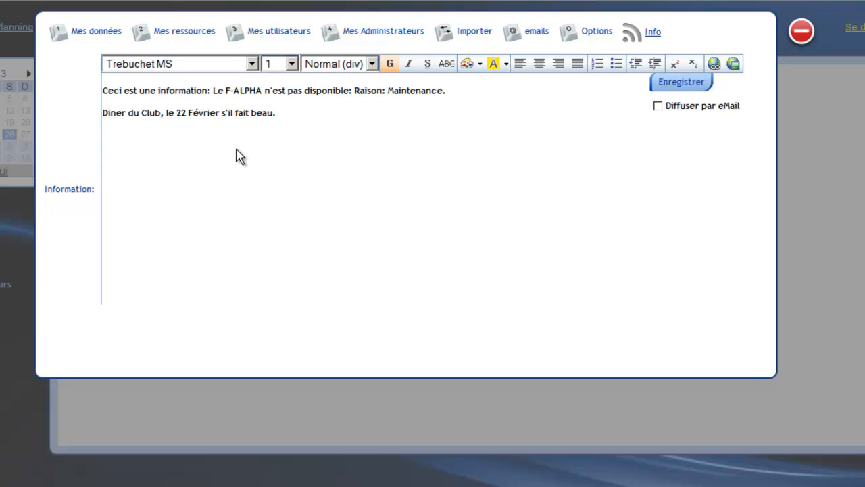
Apply the light yellow highlight colour to the whole information message.
drag(277, 113, 87, 80)
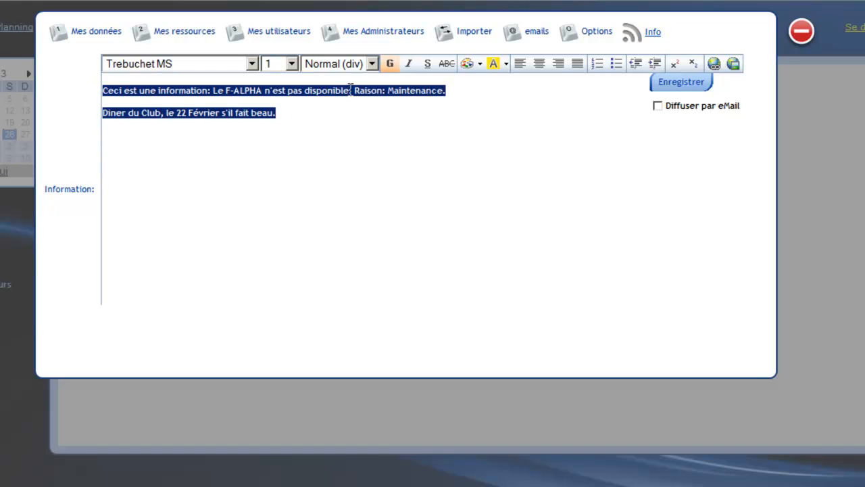
click(506, 67)
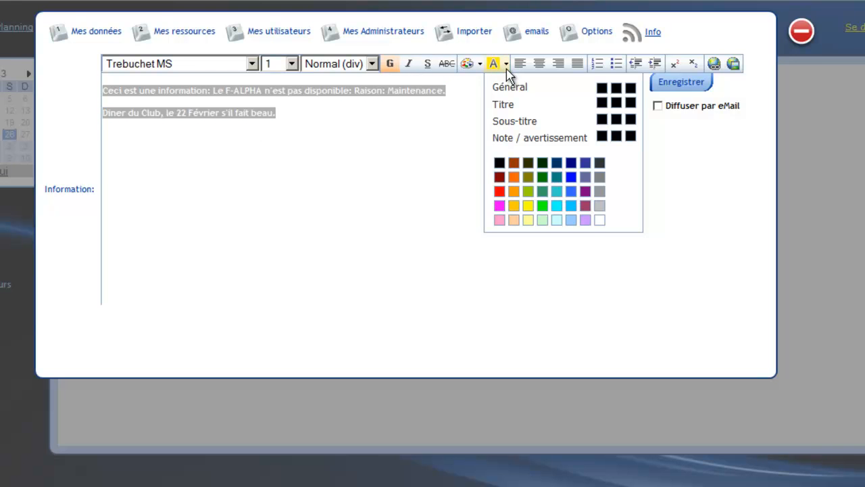
click(481, 65)
click(510, 276)
click(506, 65)
click(528, 220)
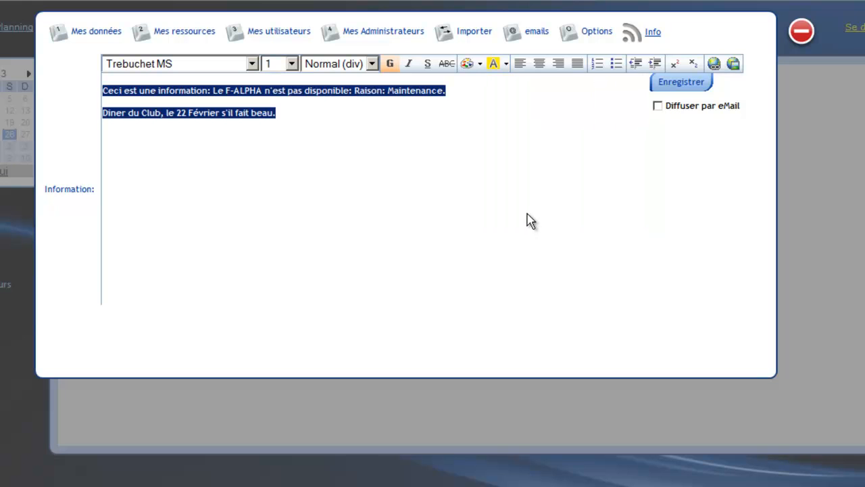
Save the information message with e-mail distribution turned on and agree to send it to the operators.
click(660, 108)
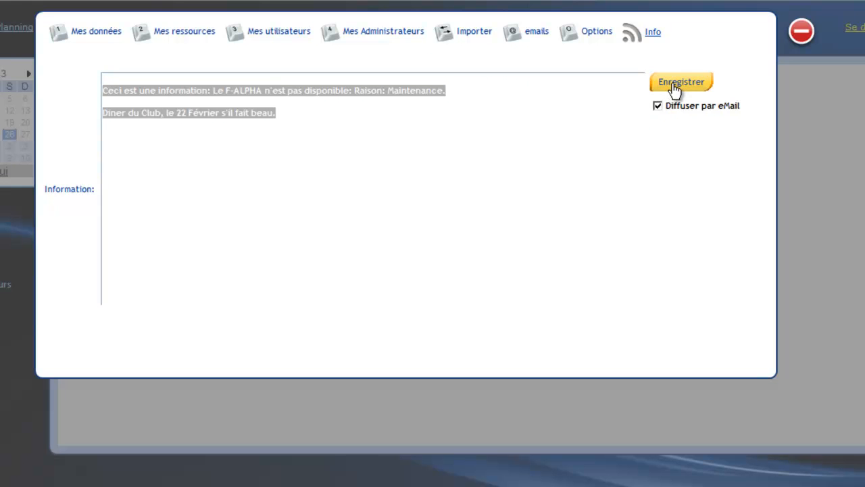
click(674, 86)
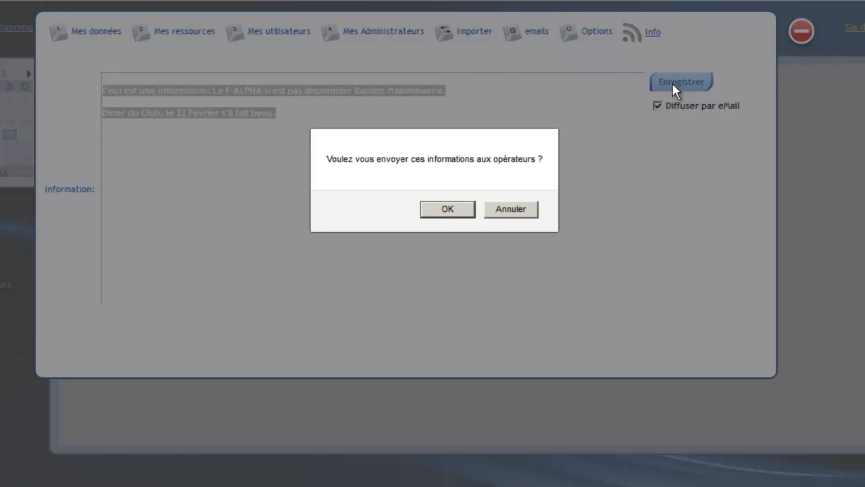
click(461, 215)
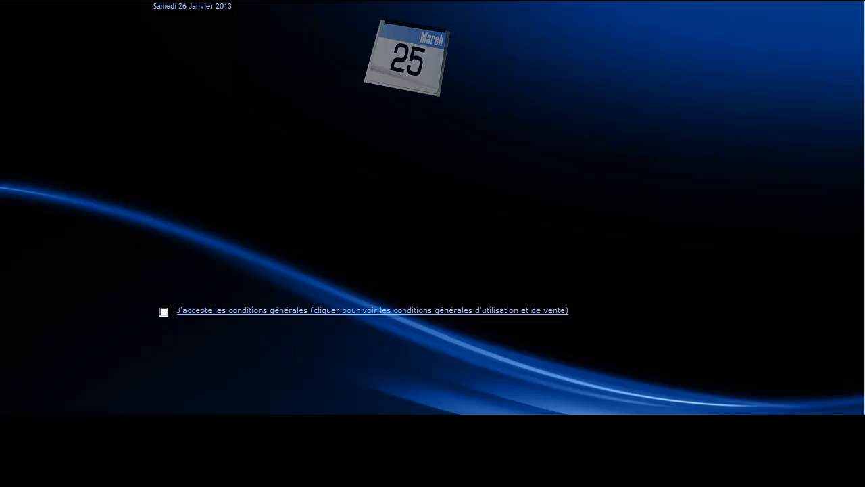
Accept the general conditions and start a new planning registration with the club name CLUB A380.
click(164, 311)
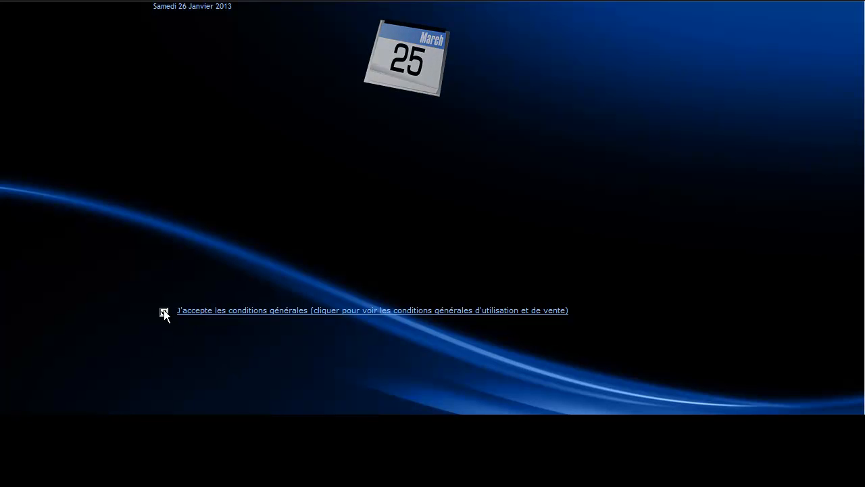
click(400, 67)
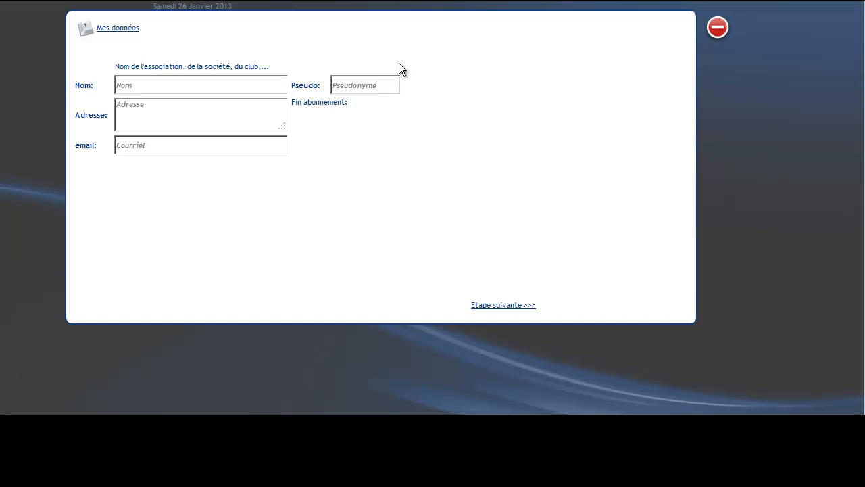
click(183, 84)
text(CLUB)
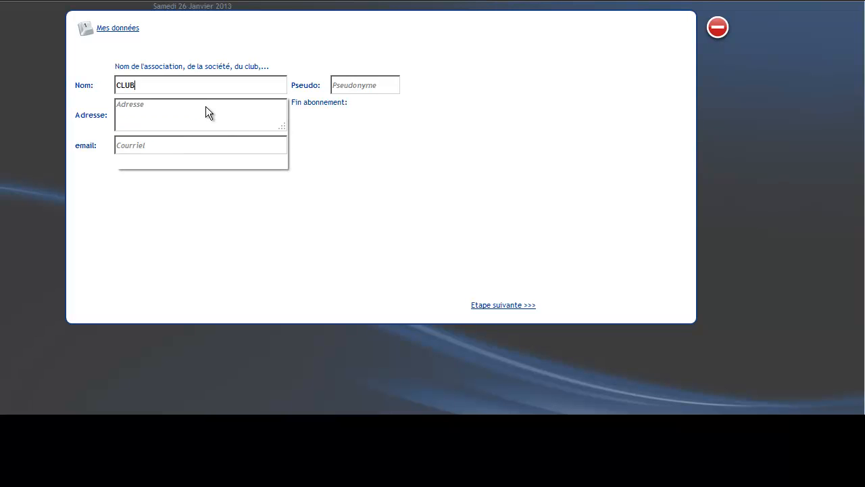
text( A3)
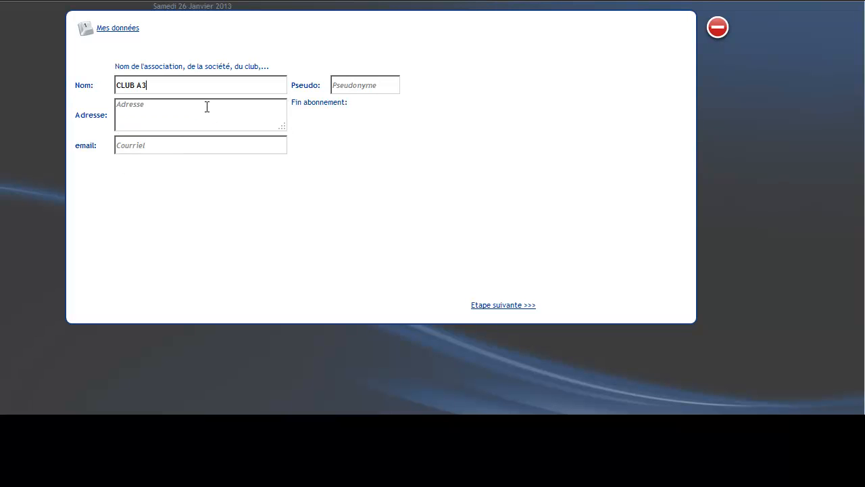
text(80)
Fill in the club's address on three lines: "Adresse ligne 1", "Adresse ligne 2" and "Nom de la ville".
click(207, 107)
text(Adresse ligne 1 Adresse ligne 2)
key(Return)
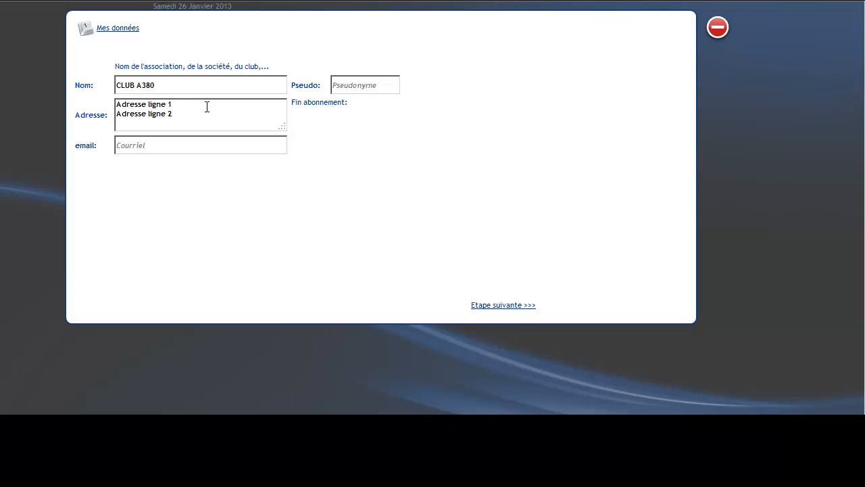
text(Nom de la ville)
Fill in the club's contact e-mail and continue to the resources stage of the registration.
key(Tab)
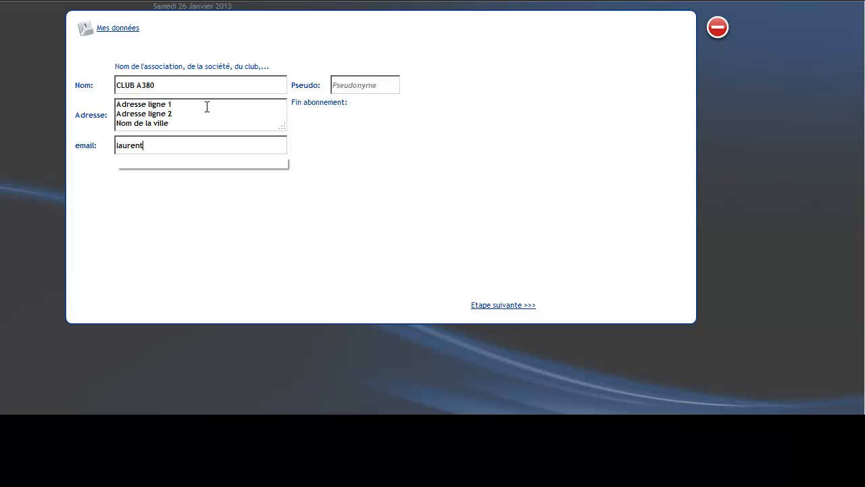
click(143, 85)
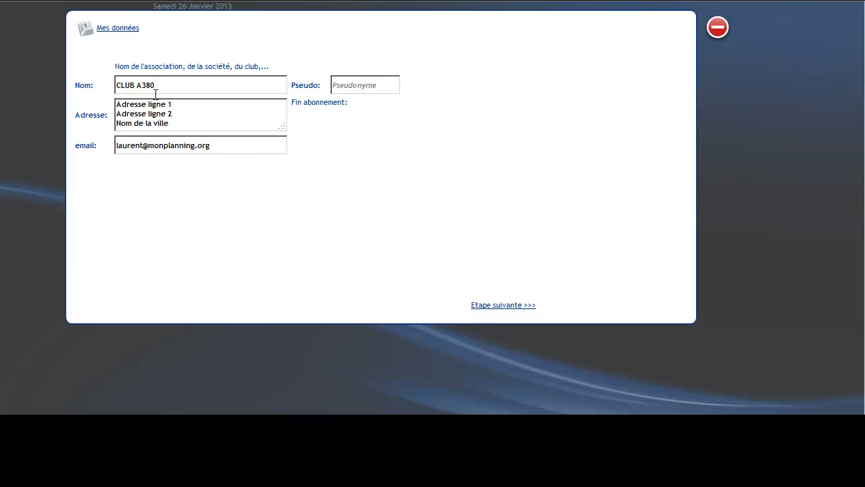
key(BackSpace)
click(481, 306)
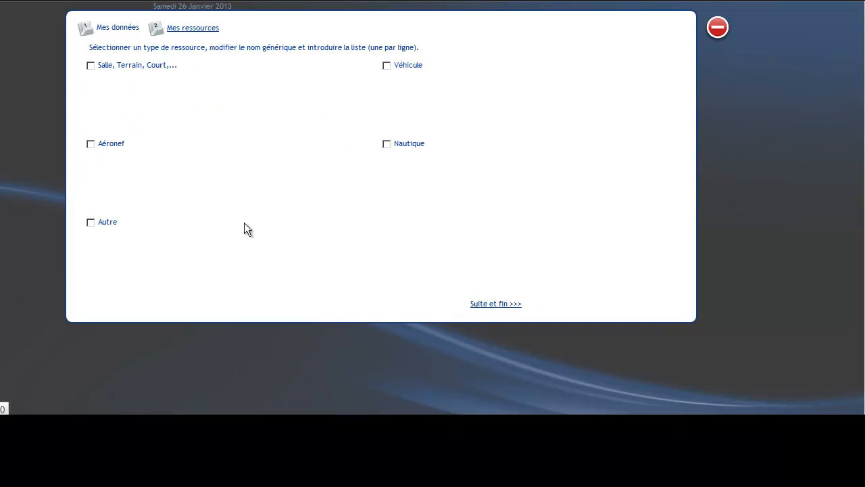
Choose Aéronef as the resource type and set its generic name to A380.
click(89, 144)
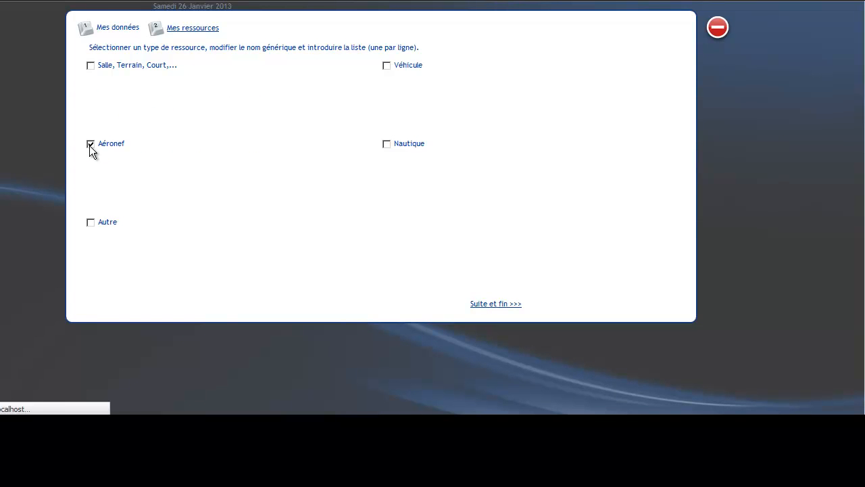
drag(246, 156, 207, 154)
text(A380)
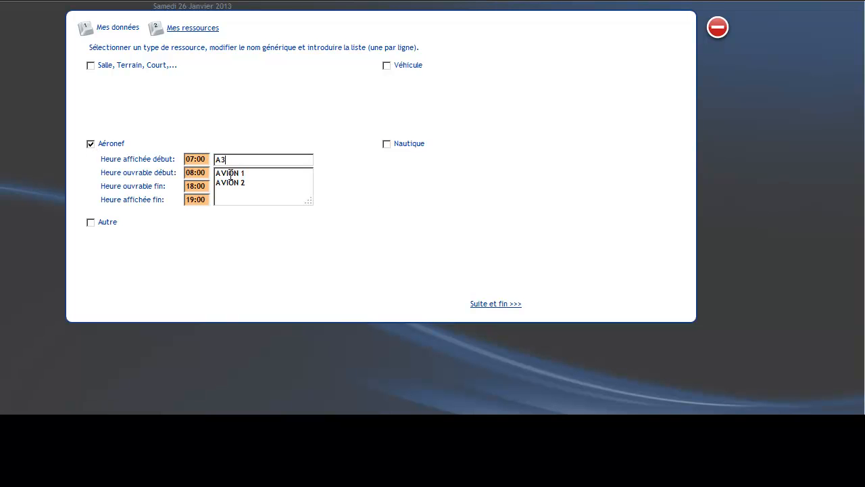
Try AERONEFS as the generic name of the aircraft resources, and put back A380.
drag(257, 185, 201, 160)
text(ARONEF)
key(BackSpace)
key(BackSpace)
key(BackSpace)
key(BackSpace)
key(BackSpace)
key(BackSpace)
text(AERONEFS)
key(BackSpace)
key(BackSpace)
key(BackSpace)
key(BackSpace)
key(BackSpace)
key(BackSpace)
key(BackSpace)
key(BackSpace)
text(A380)
Replace the sample aircraft in the resource list with F-ALPHA, F-BRAVO and F-CHARLIE, one per line.
drag(260, 185, 213, 168)
click(332, 211)
key(Delete)
text(F-ALPHA )
text(F)
text(-BRAV)
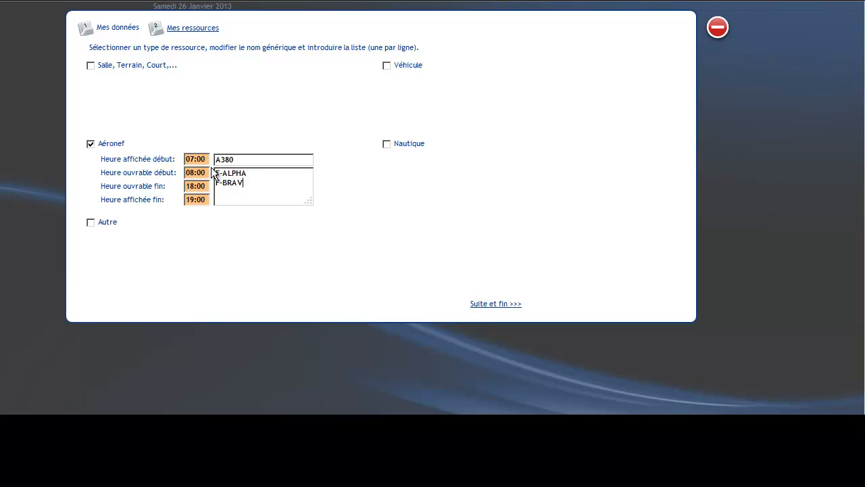
text(O F-CHARLIE)
Complete the registration by agreeing to the software's terms of use, and dismiss the messages over the new planning.
click(485, 306)
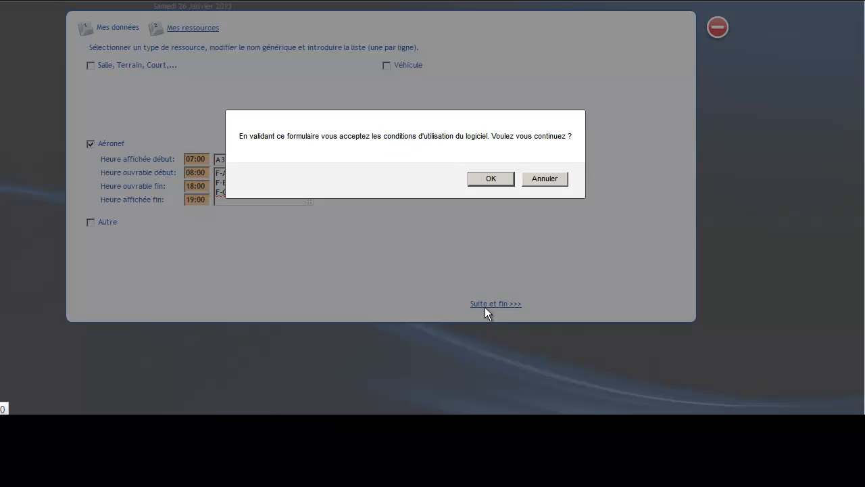
click(491, 178)
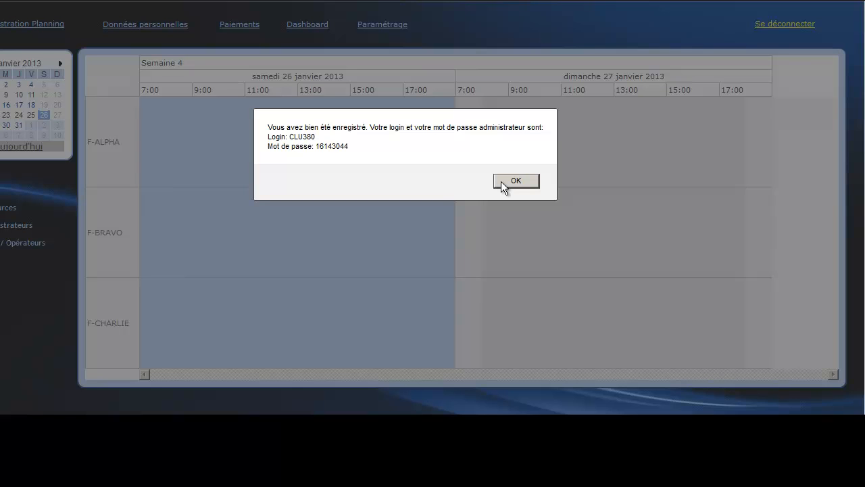
click(500, 181)
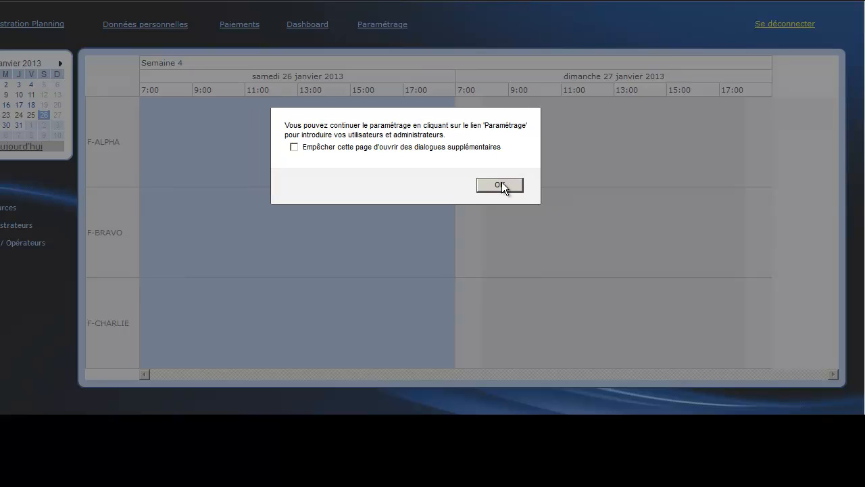
click(501, 185)
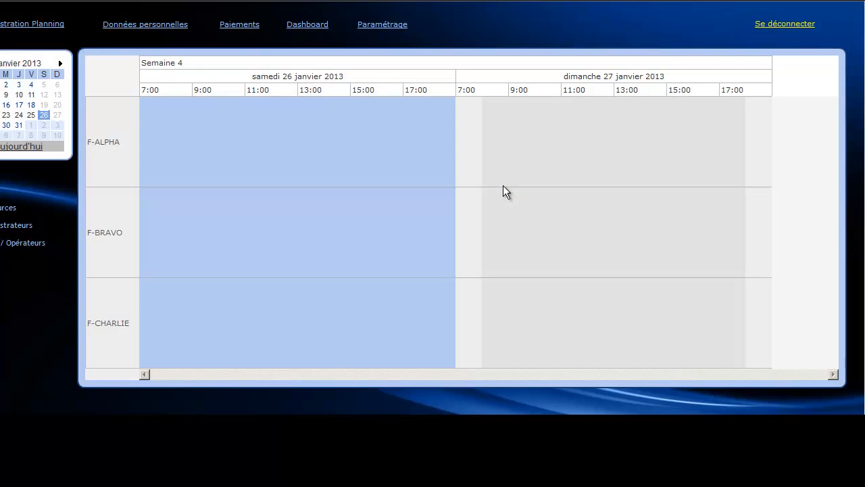